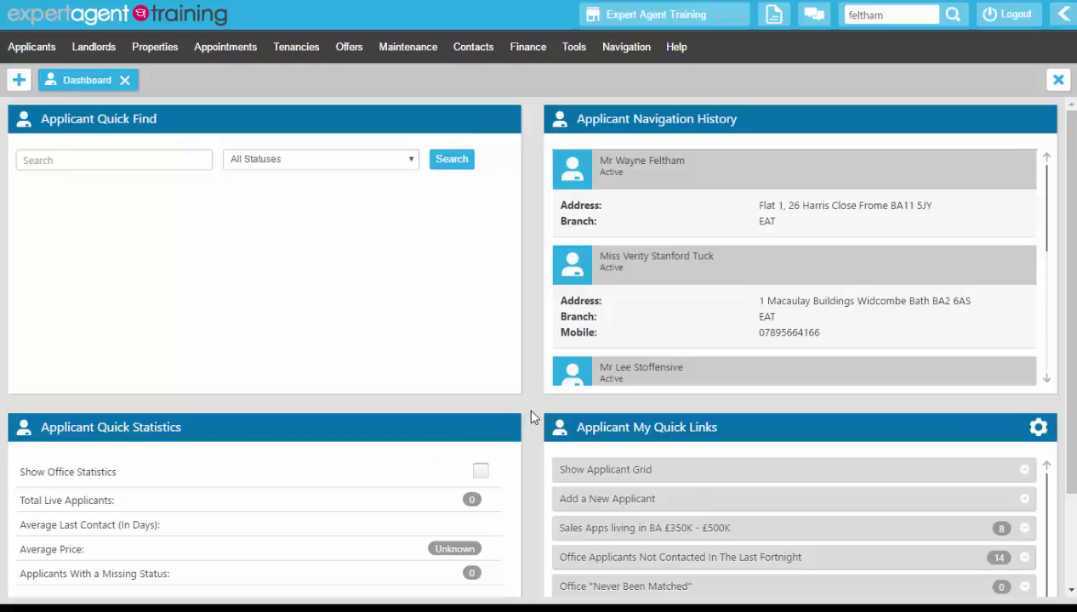
# Step: Scroll the Applicant dashboard down to the My Quick Links list
pyautogui.scroll(-3, 531, 417)
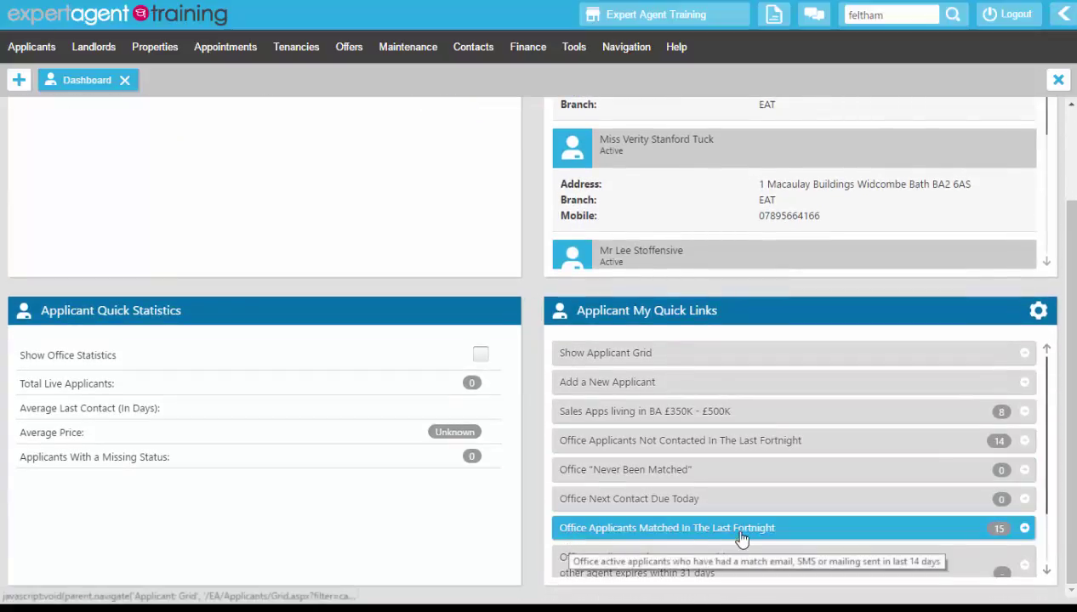
# Step: Open the fortnight's 15 matched office applicants and lock the expanded details panel to the first one
pyautogui.click(1026, 532)
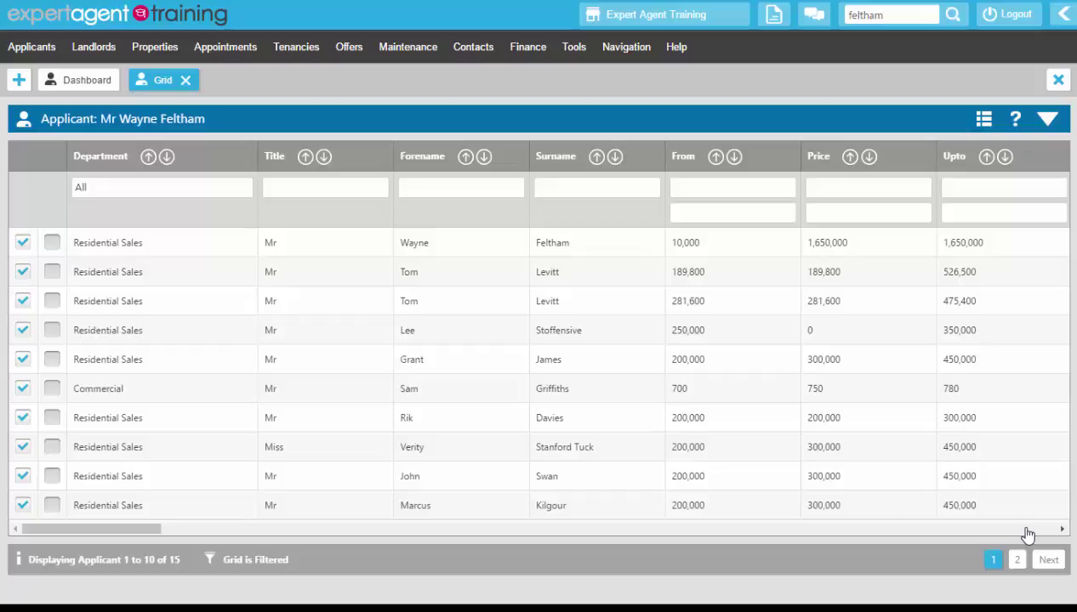
pyautogui.click(1047, 119)
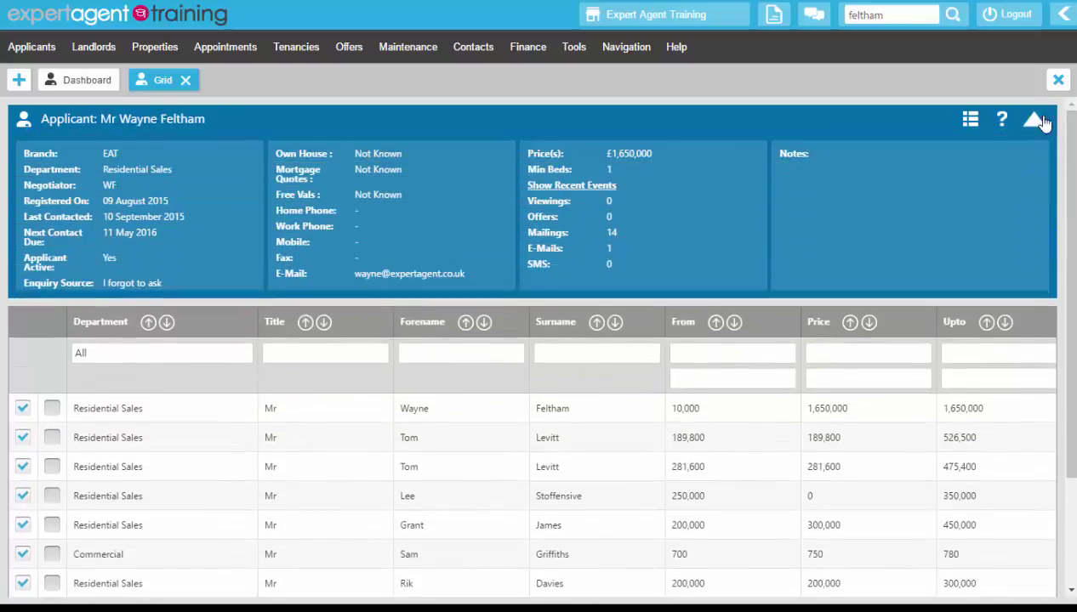
pyautogui.click(51, 409)
# Step: Show the first applicant's Recent Events and look through the 9 May 2016 completed matches
pyautogui.click(562, 187)
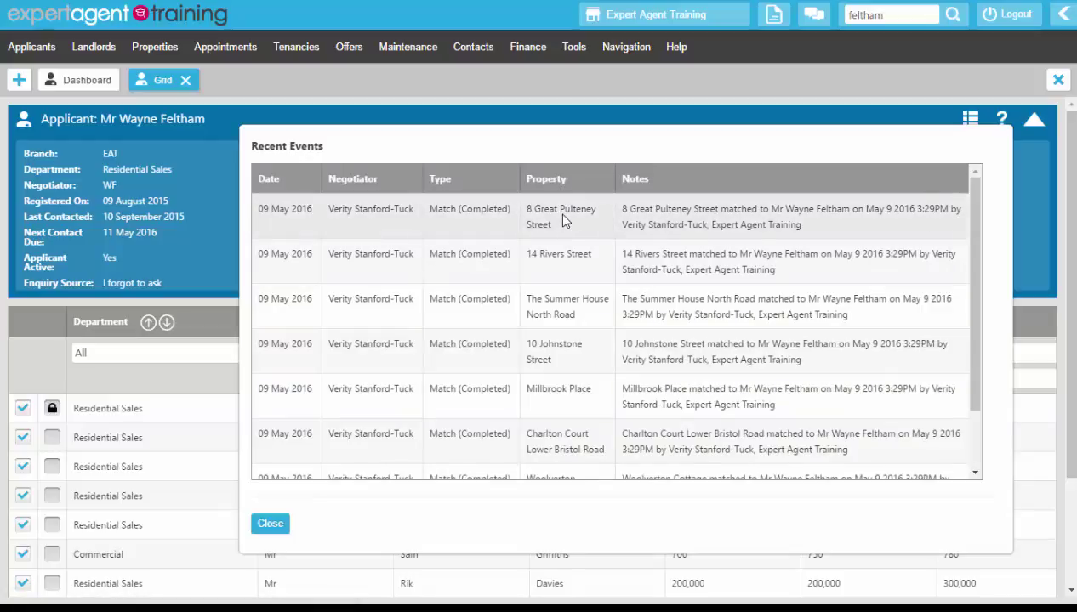
pyautogui.scroll(-2, 567, 259)
pyautogui.scroll(-3, 571, 349)
pyautogui.scroll(5, 572, 356)
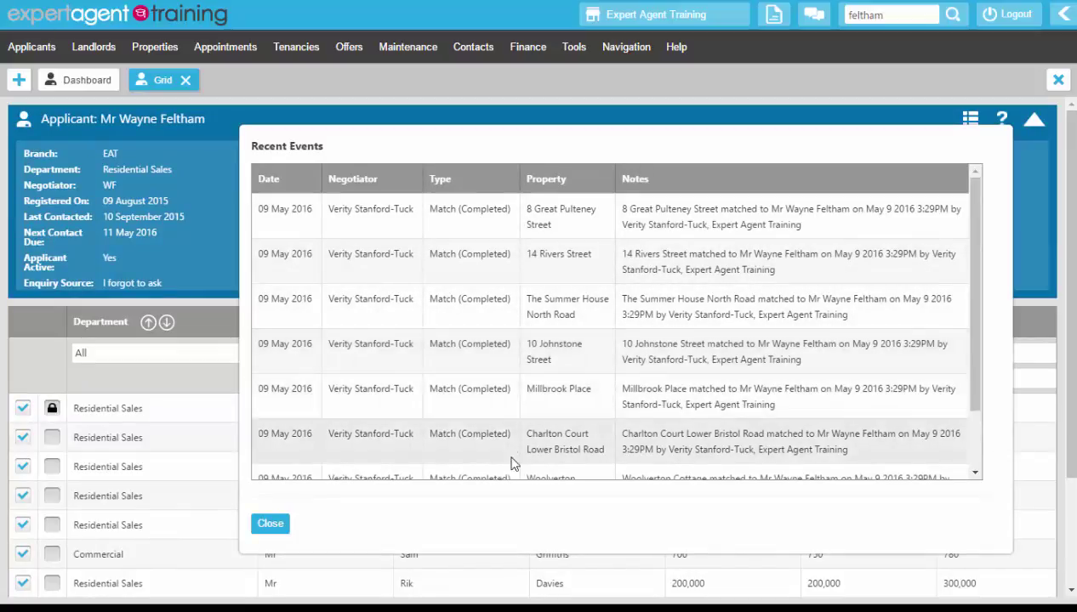
# Step: On the 8 Great Pulteney Street match, note the applicant likes it but will consult their partner first
pyautogui.click(457, 228)
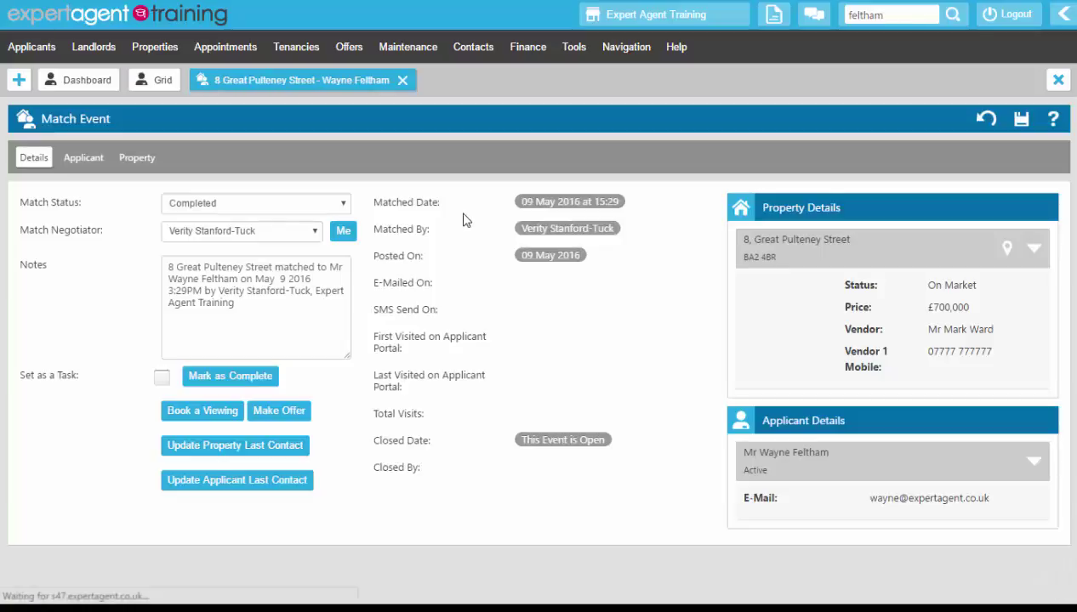
pyautogui.click(268, 305)
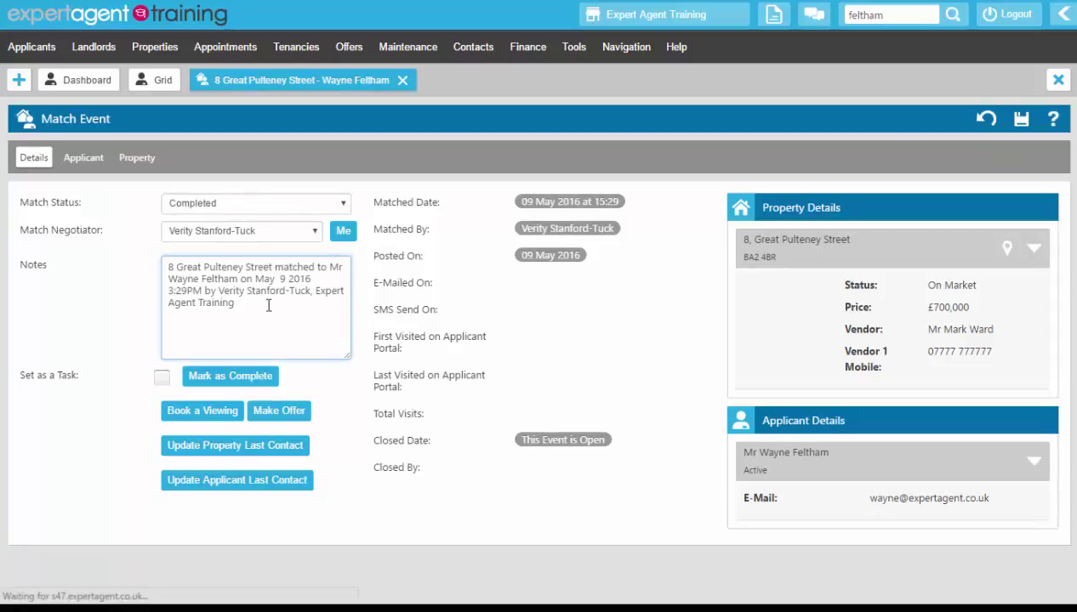
pyautogui.write('.')
pyautogui.press('Return')
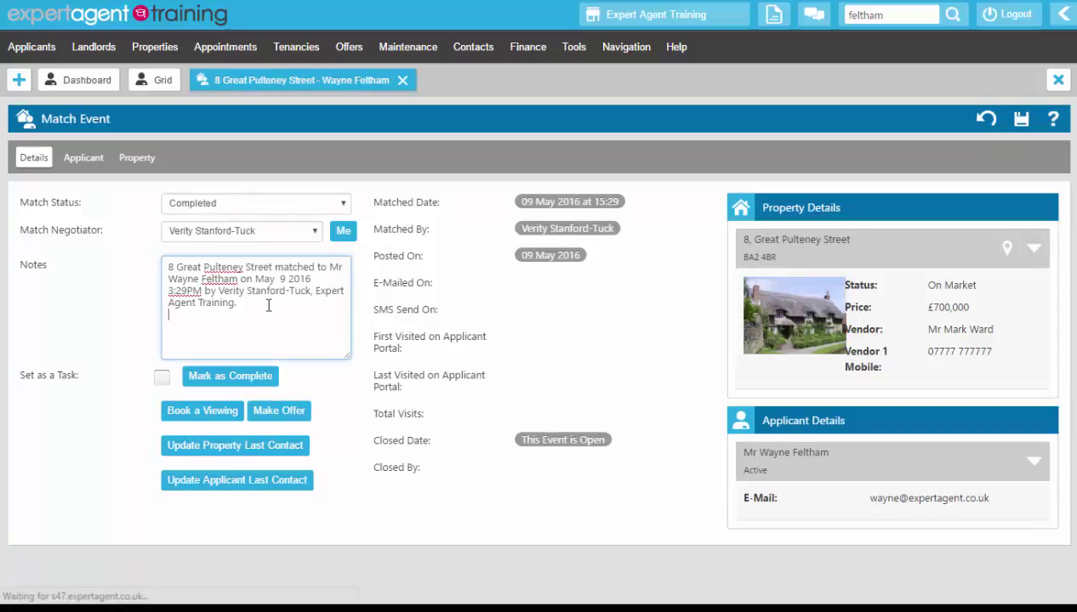
pyautogui.write('Ca')
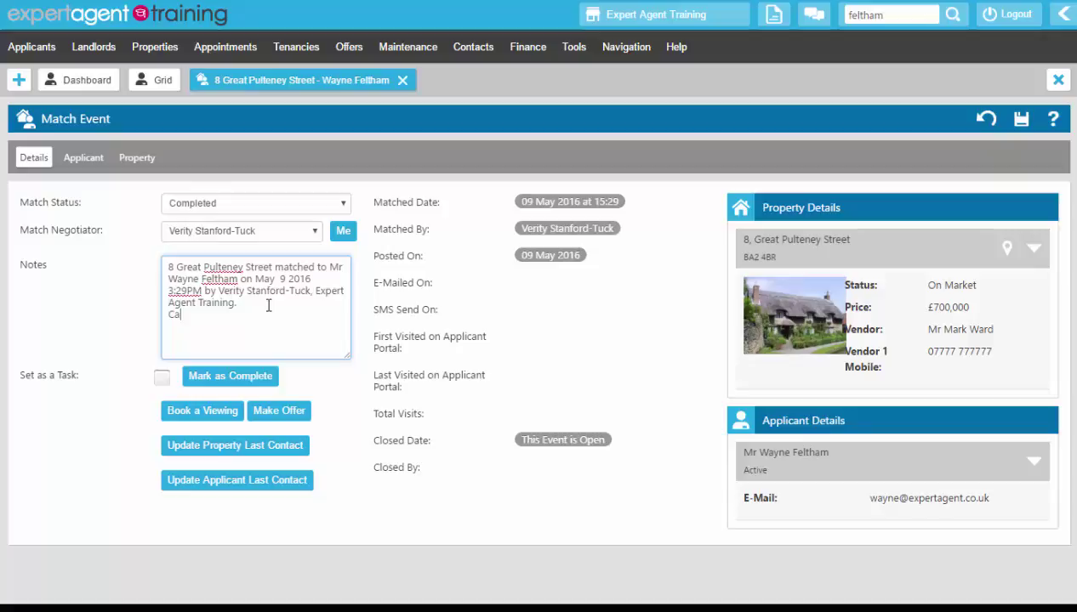
pyautogui.write('lled regarding the ')
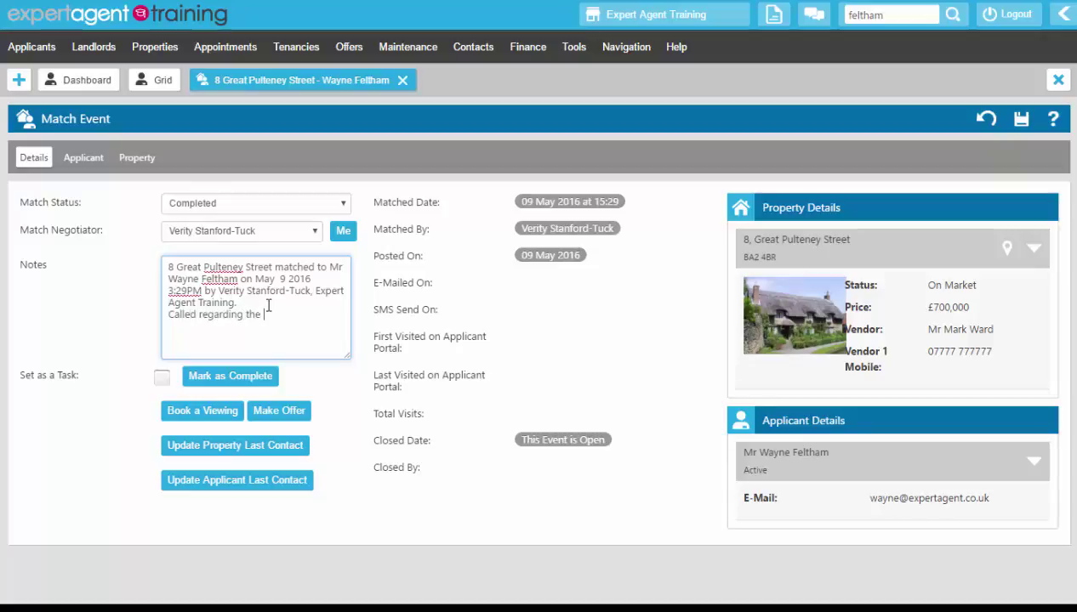
pyautogui.write('match, likes the look wants')
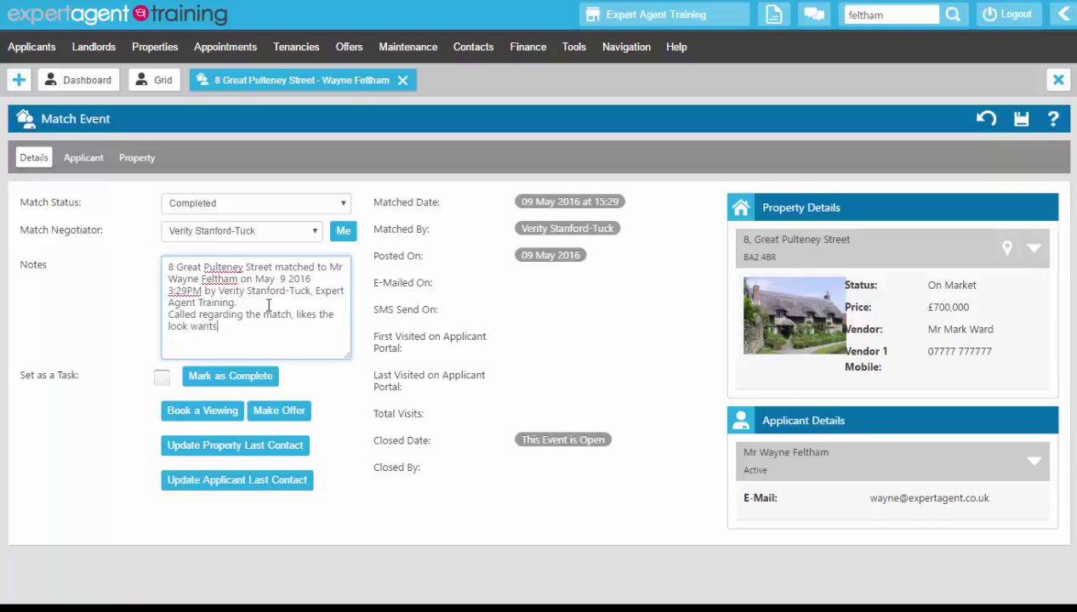
pyautogui.write(' to speak to partne')
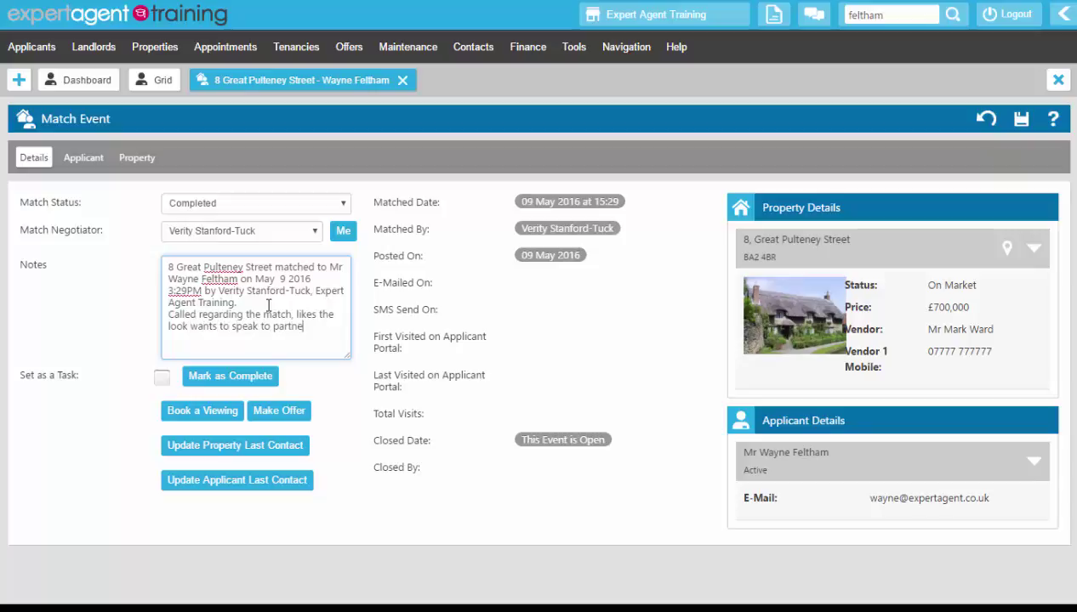
pyautogui.write('r before viewing.  Will call us ')
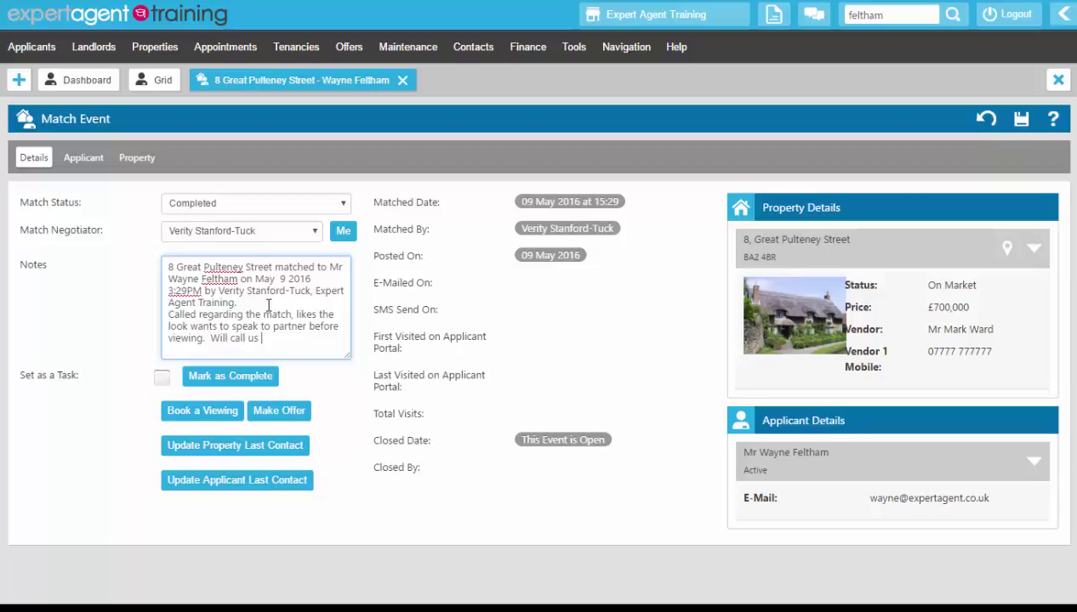
pyautogui.write('in a couple of days.')
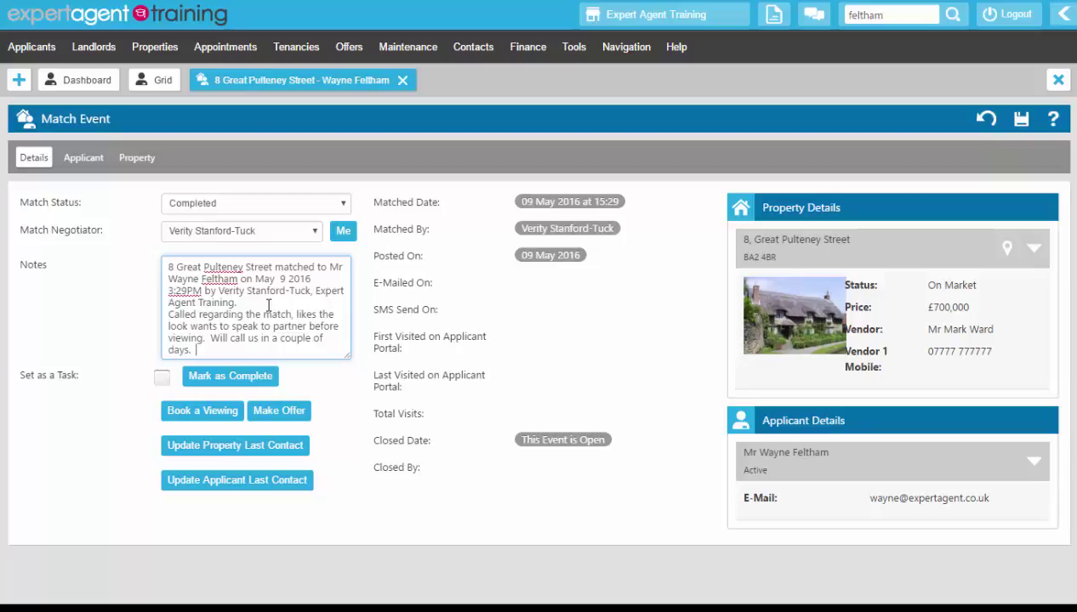
# Step: Make the match a follow-up task for its negotiator, due 13 May 2016
pyautogui.click(162, 379)
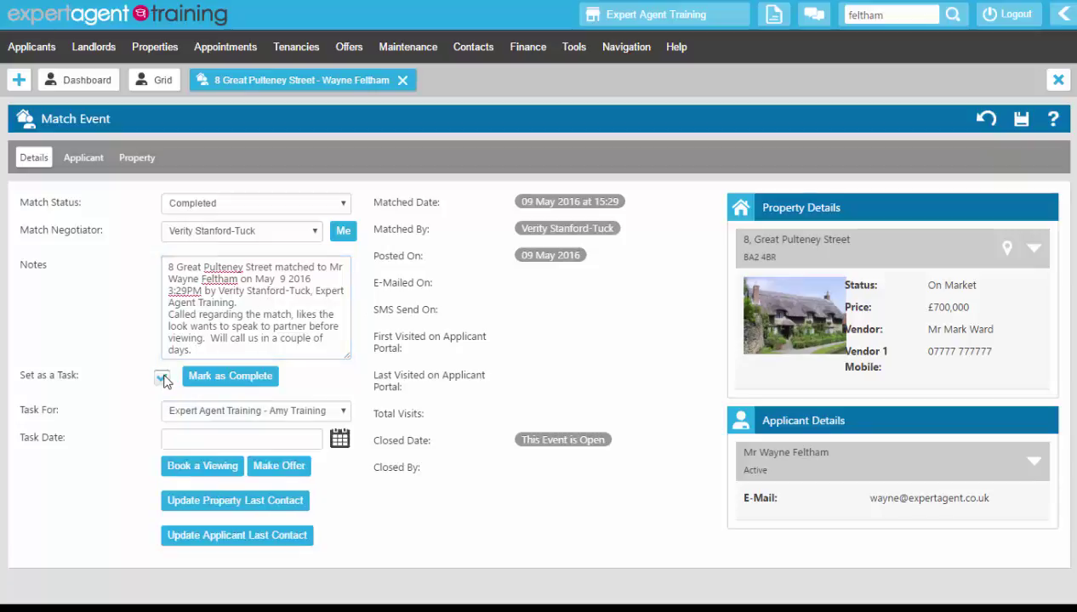
pyautogui.click(203, 412)
pyautogui.scroll(-10, 251, 300)
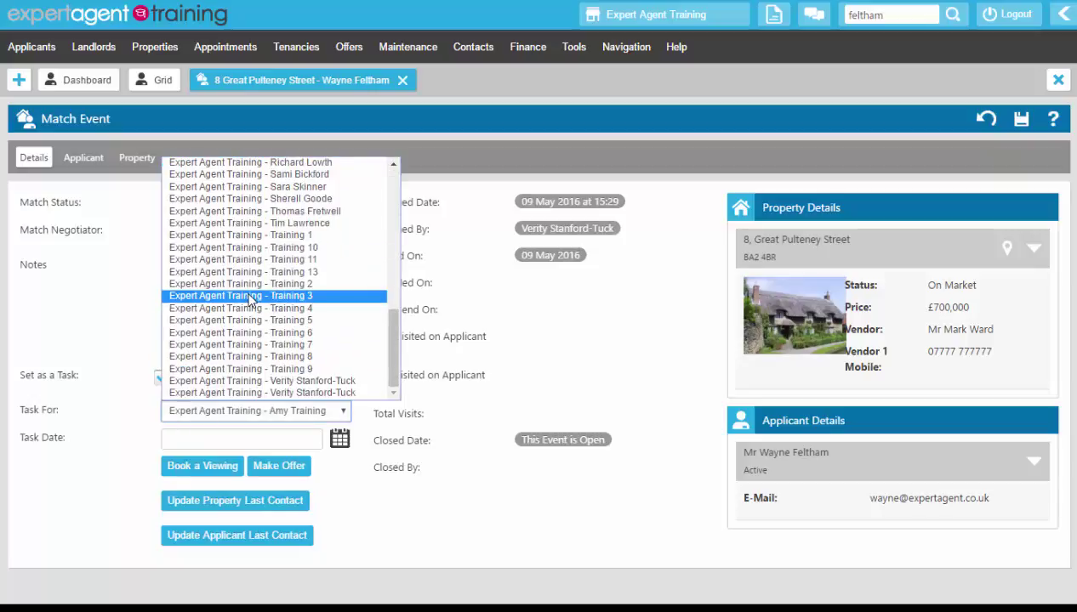
pyautogui.click(252, 380)
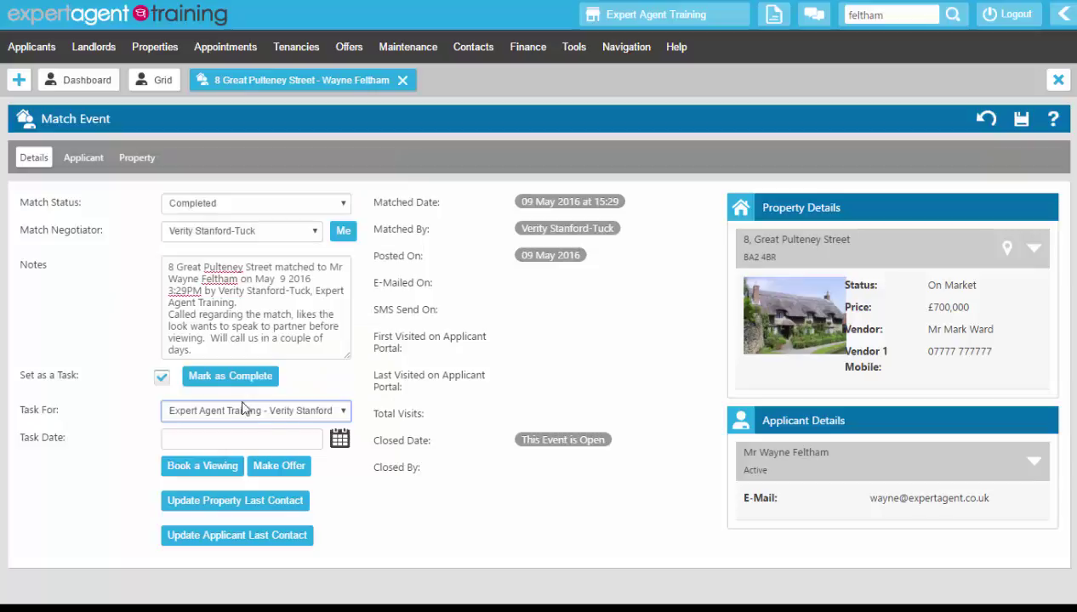
pyautogui.click(340, 438)
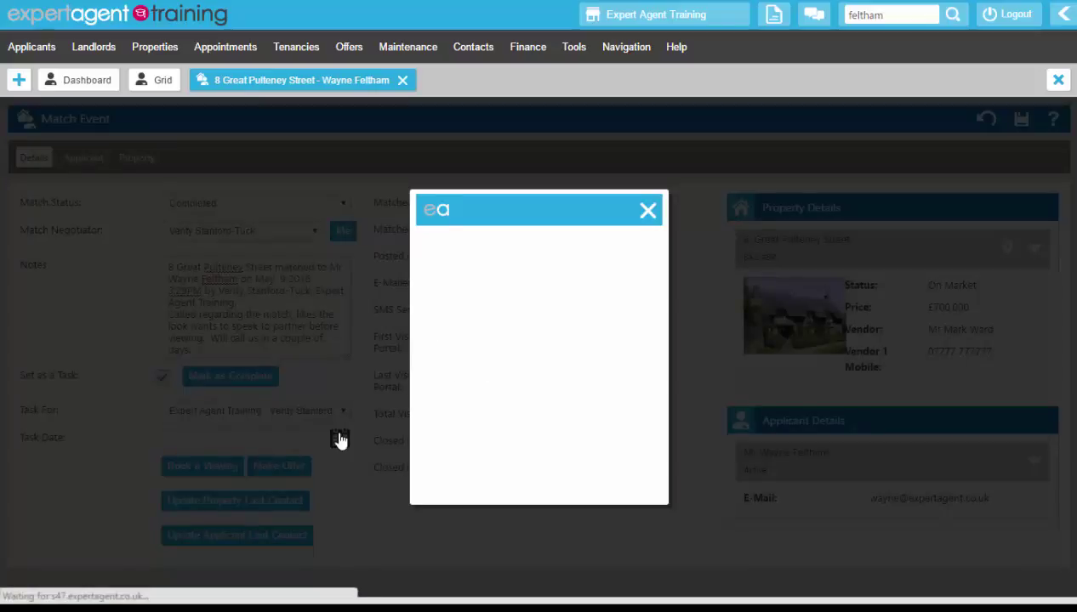
pyautogui.click(572, 373)
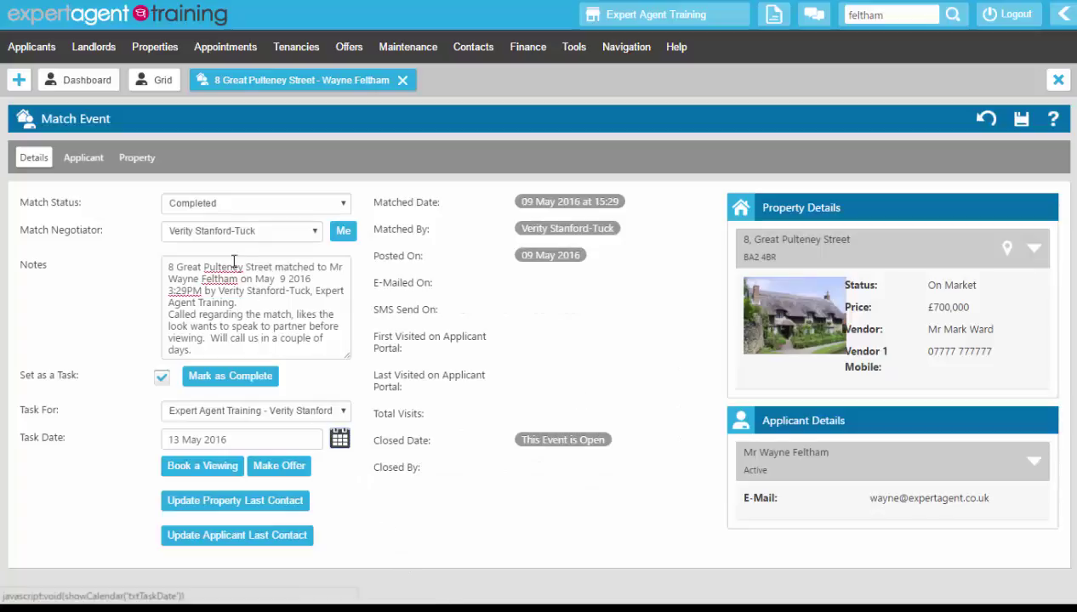
# Step: Set the match status to Chased - Maybe and save the match event
pyautogui.click(194, 210)
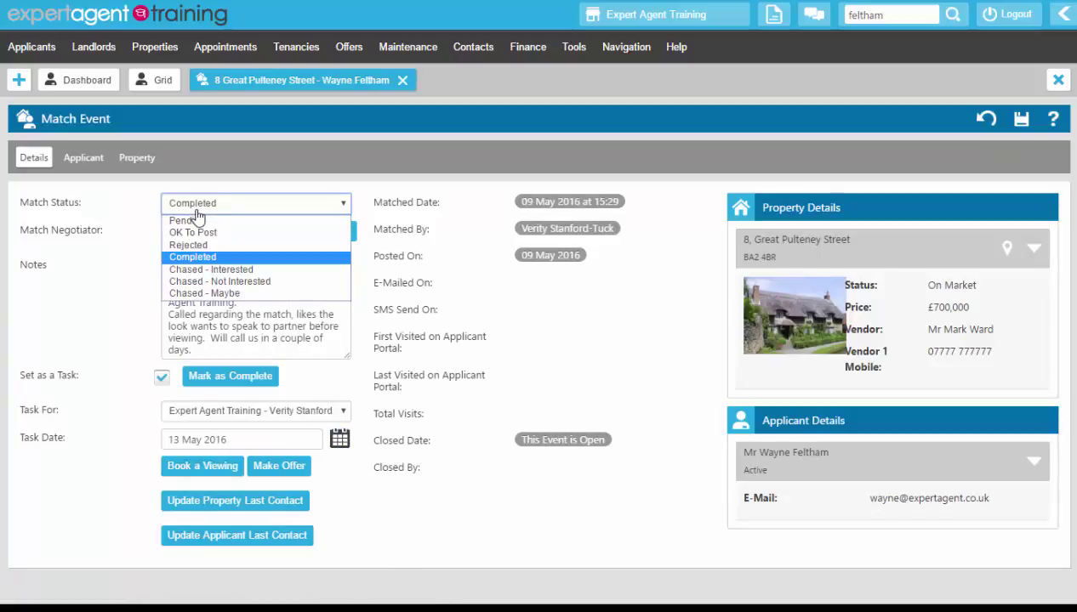
pyautogui.click(202, 294)
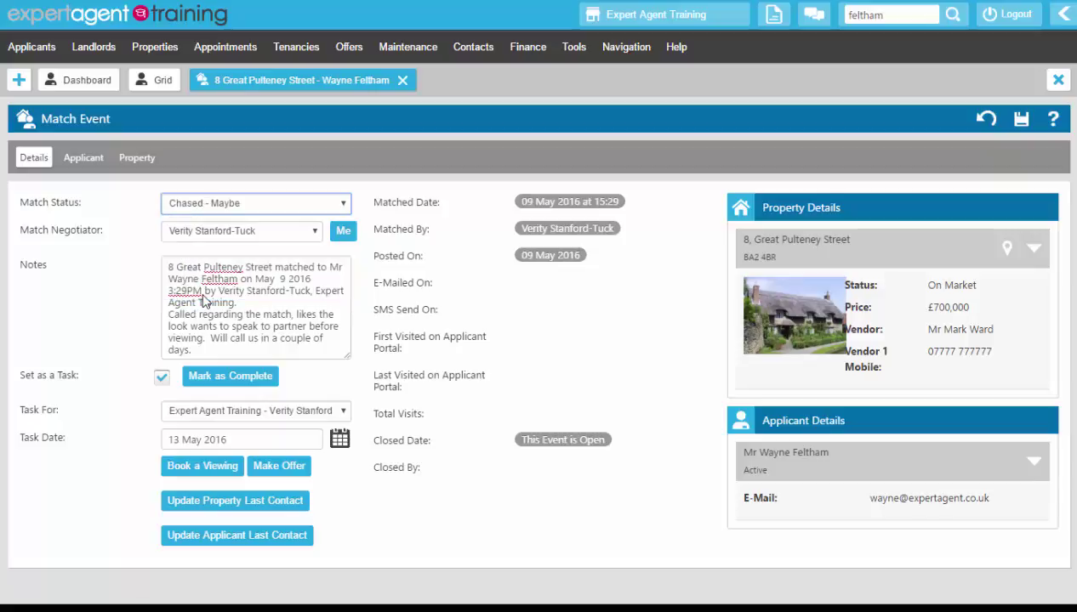
pyautogui.click(1020, 120)
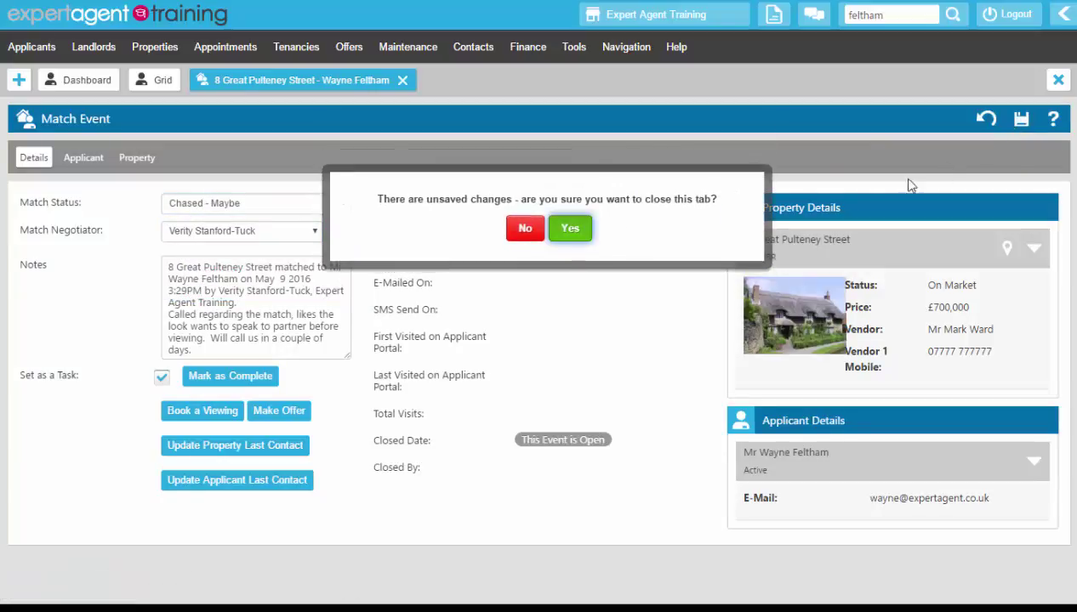
# Step: Confirm closing the match record and bring the applicant's Recent Events list back up
pyautogui.click(571, 230)
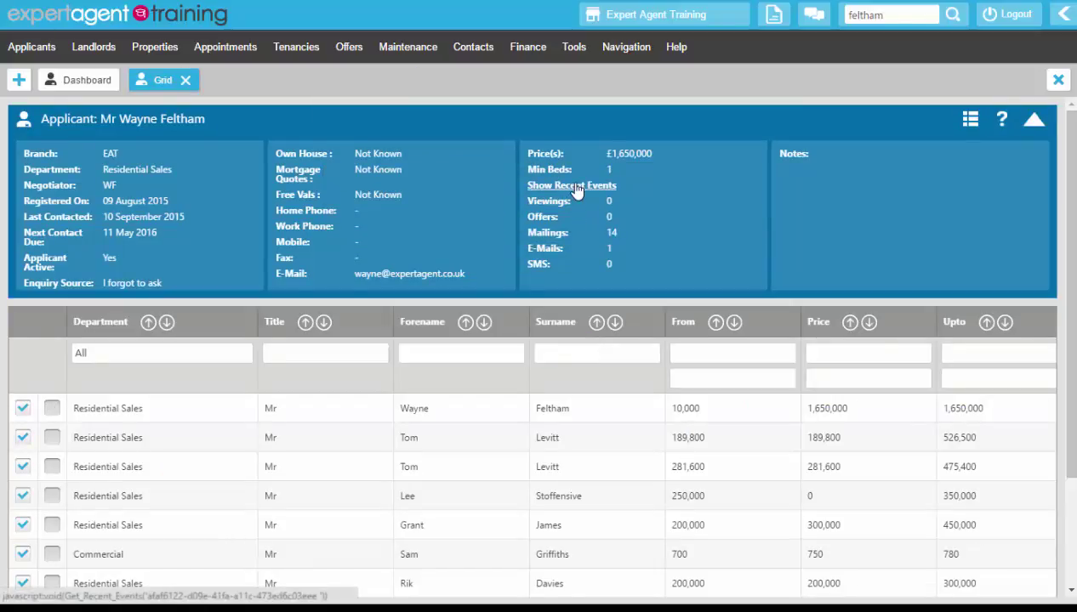
pyautogui.click(575, 188)
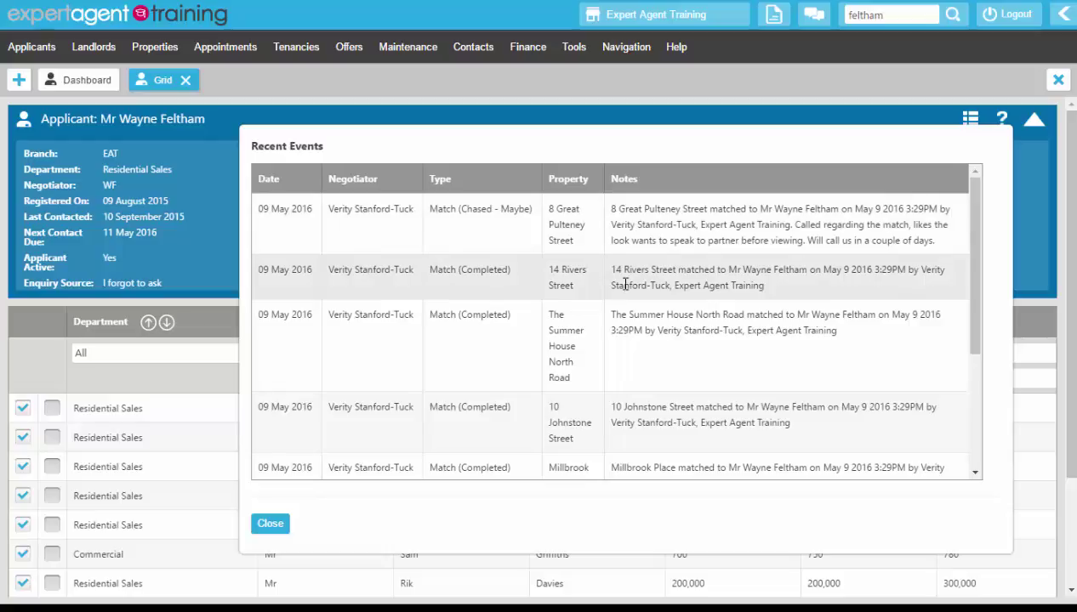
# Step: Note on the 14 Rivers Street match that the applicant disliked the photos; set Chased - Not Interested
pyautogui.click(746, 284)
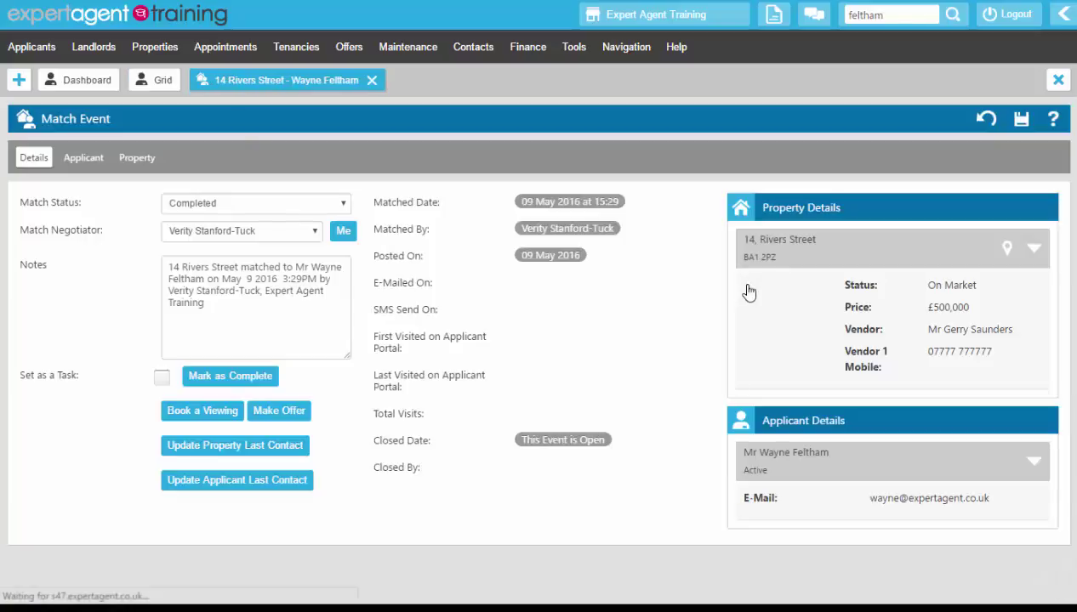
pyautogui.click(290, 305)
pyautogui.write('.')
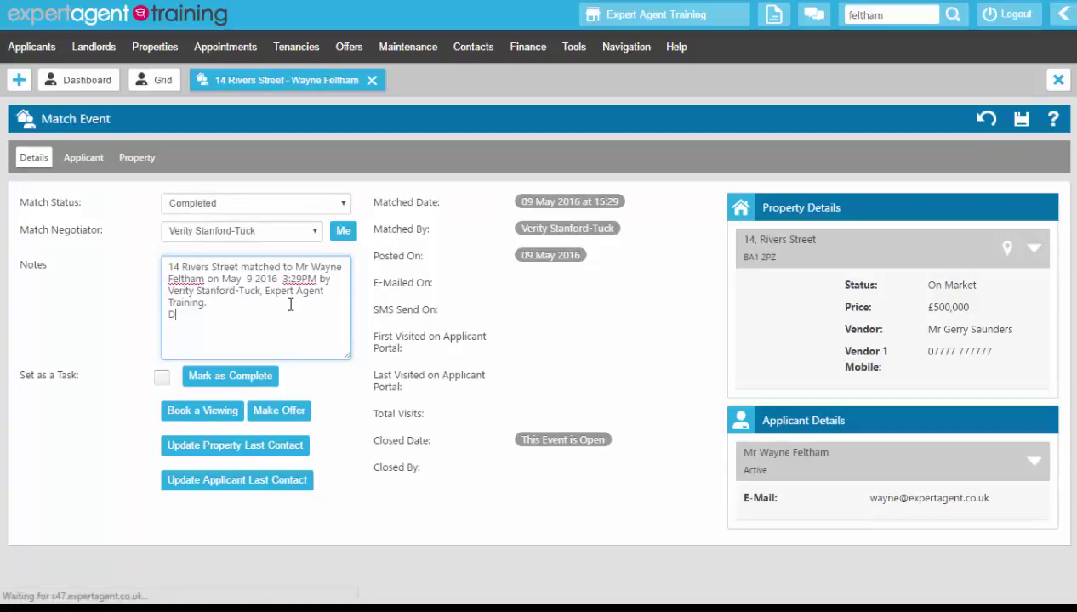
pyautogui.write(" Didn't like the look from ")
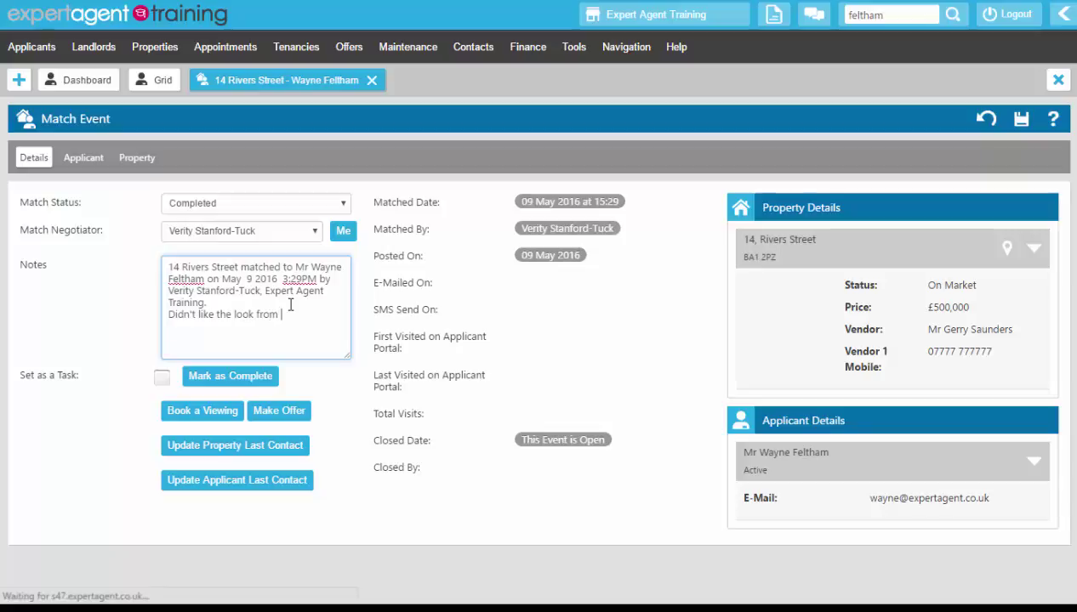
pyautogui.write('the photos, not interested.')
pyautogui.click(242, 205)
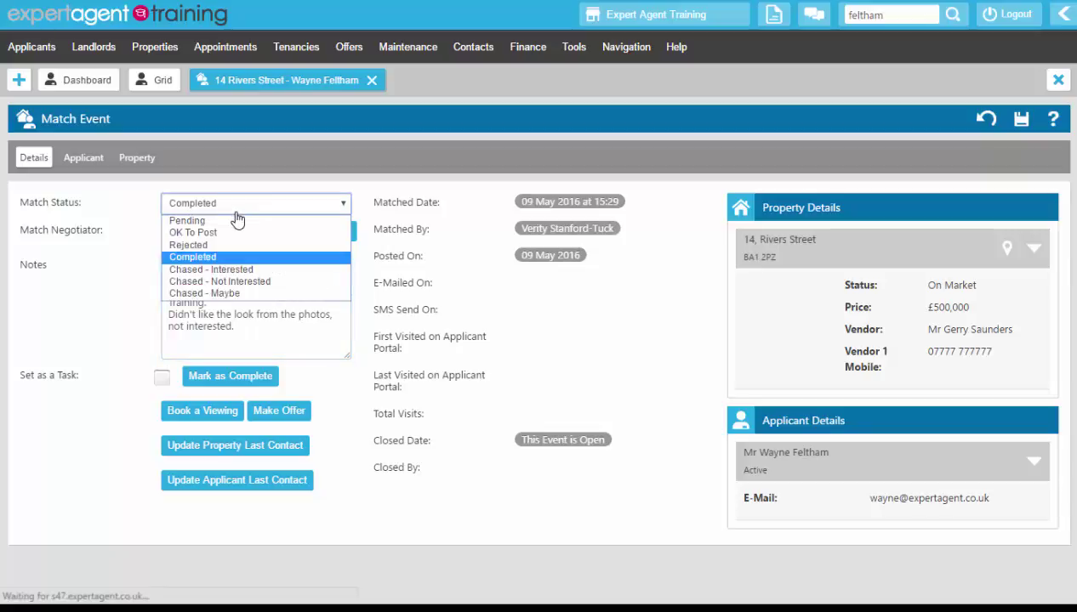
pyautogui.click(238, 284)
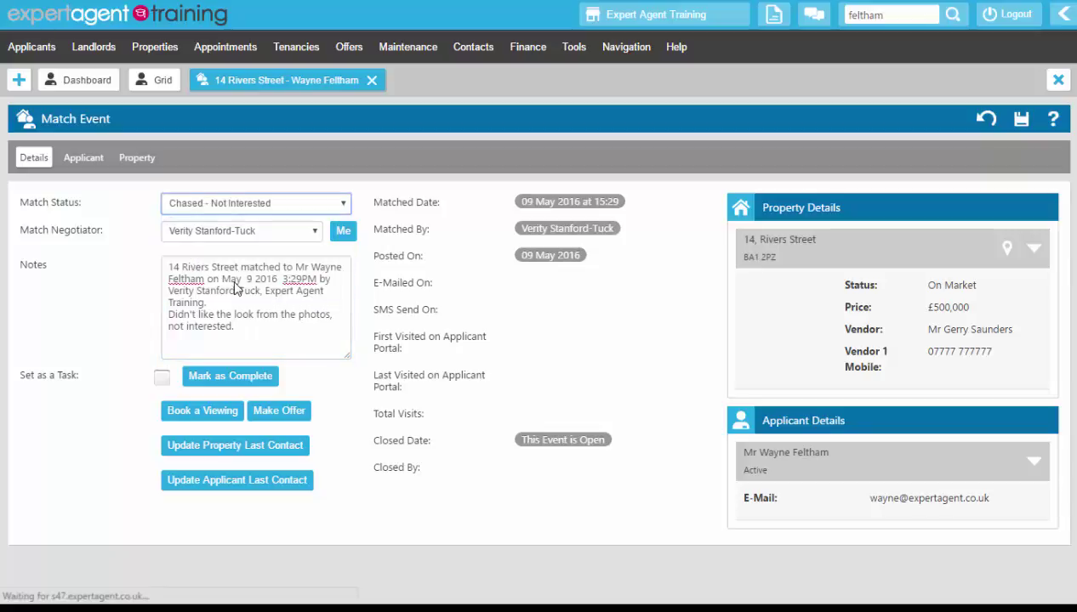
# Step: Save the match update, then review the applicant's recent events and close the list
pyautogui.click(1020, 121)
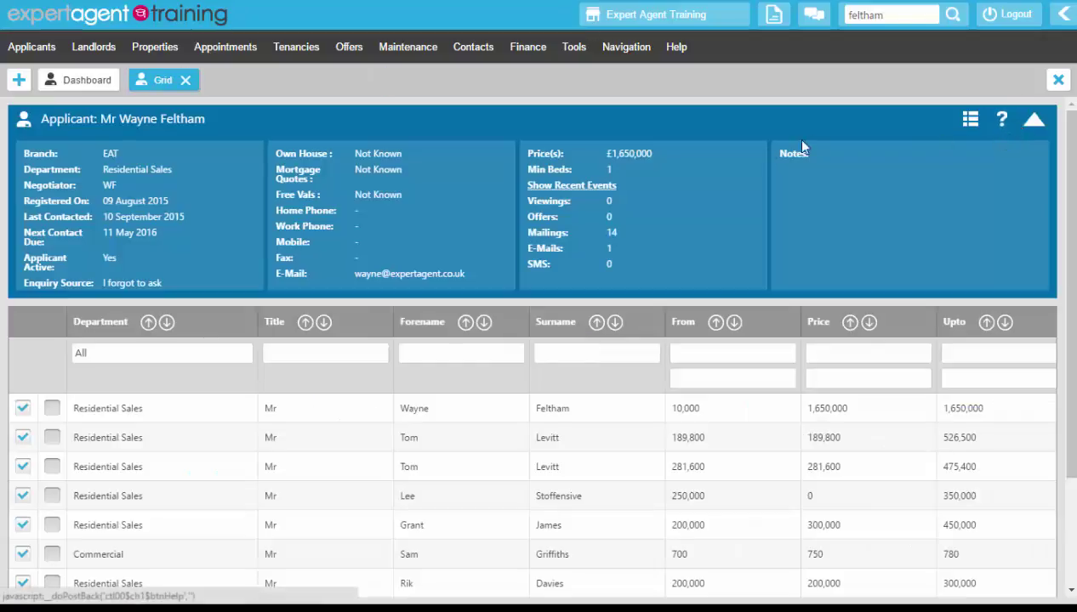
pyautogui.click(575, 186)
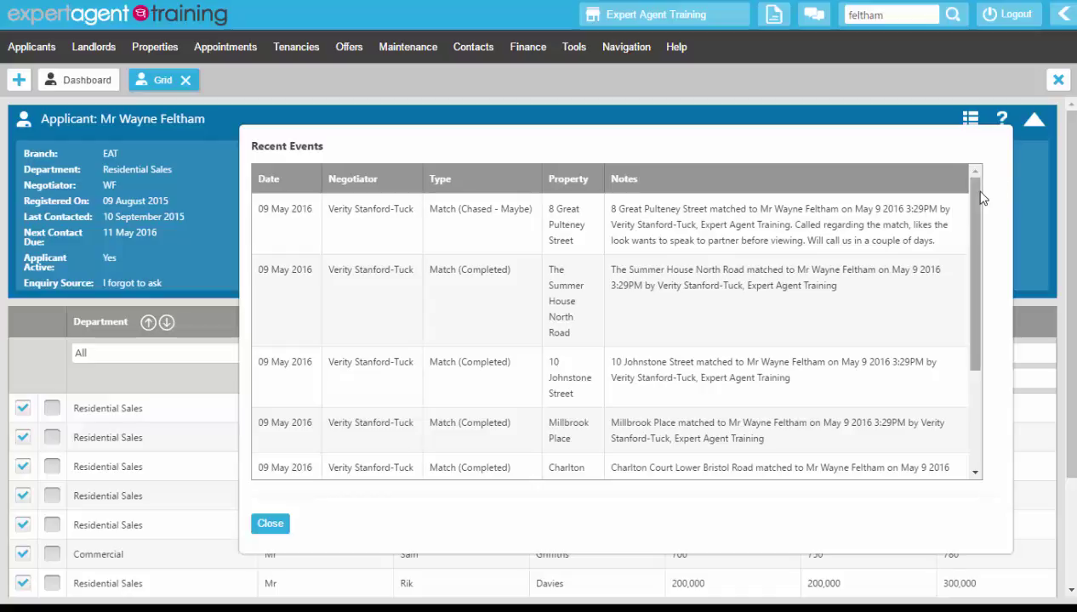
pyautogui.scroll(-3, 981, 197)
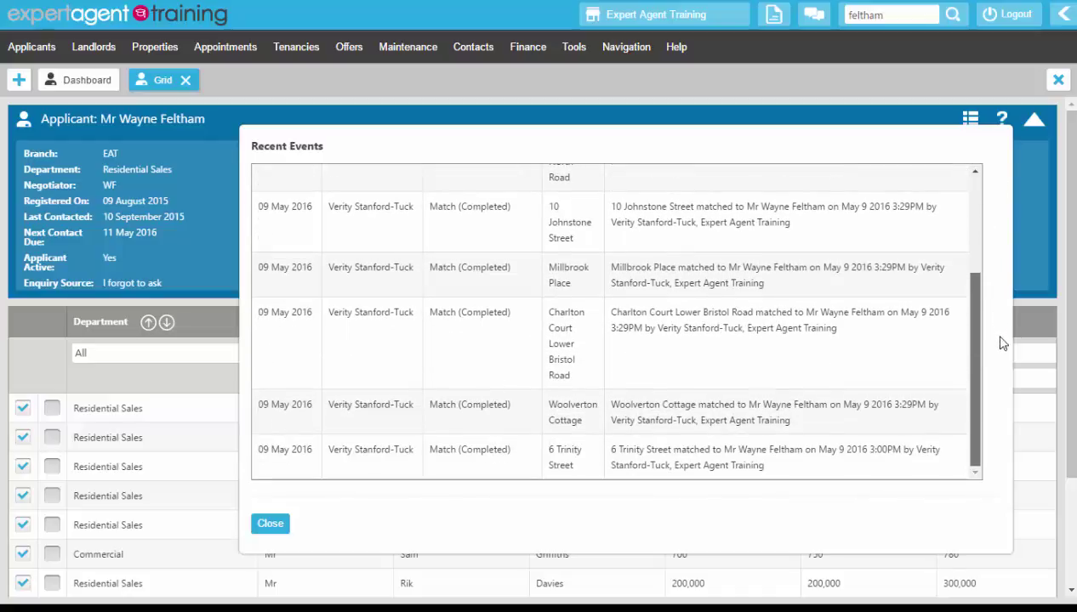
pyautogui.click(267, 527)
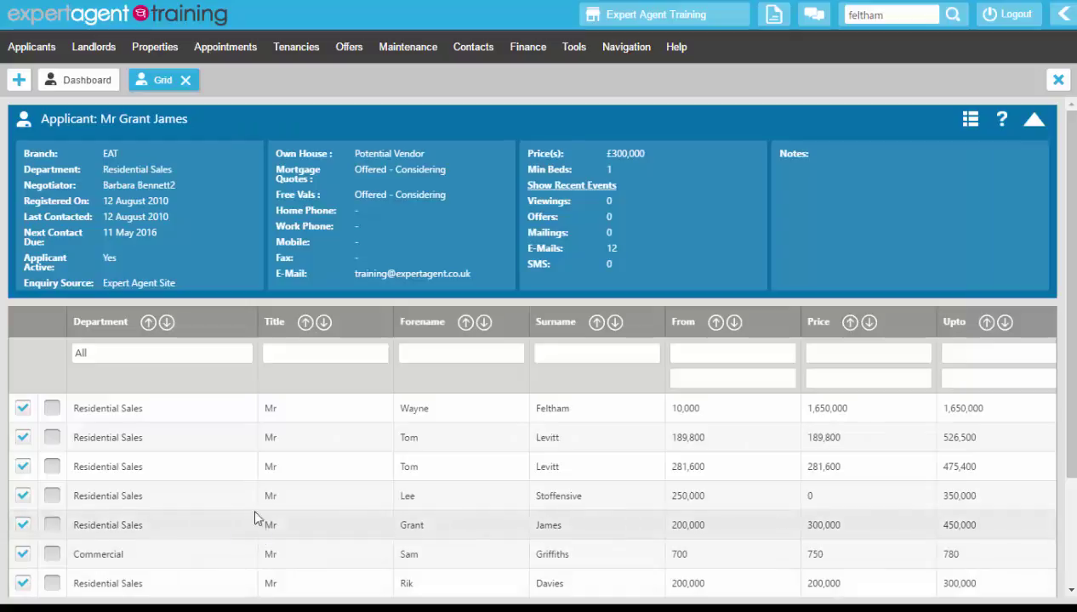
# Step: Lock the £189,800 applicant, open their 14 Rivers Street match, and begin editing its notes
pyautogui.click(232, 444)
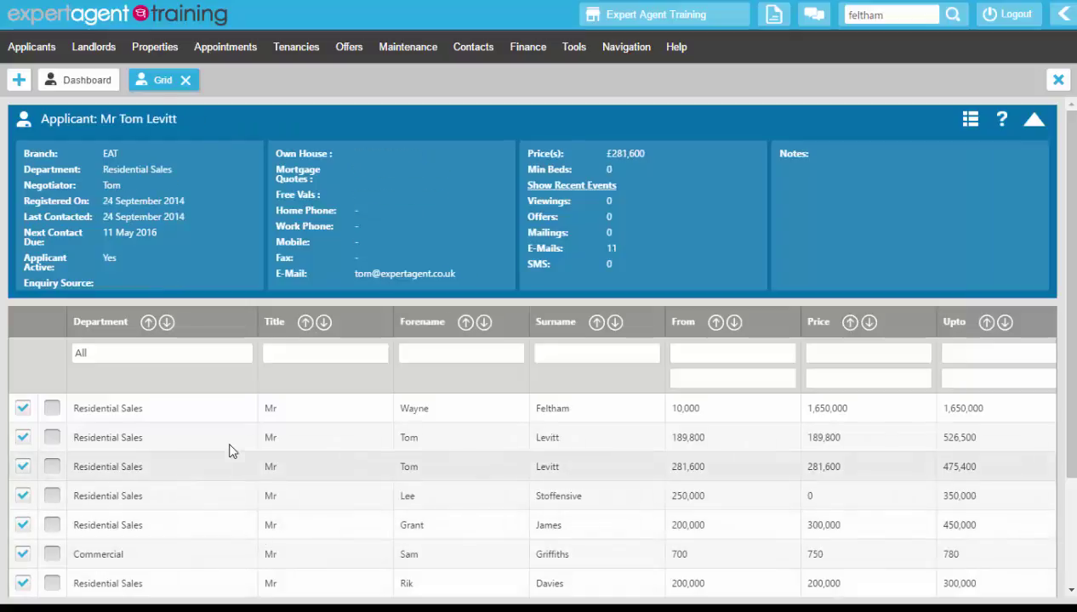
pyautogui.click(52, 438)
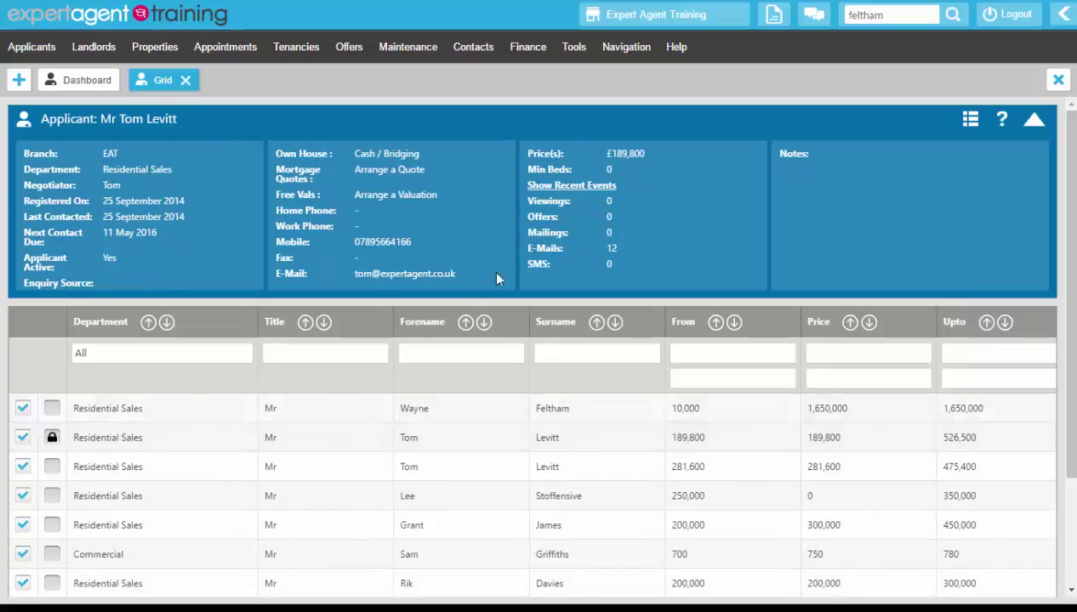
pyautogui.click(561, 186)
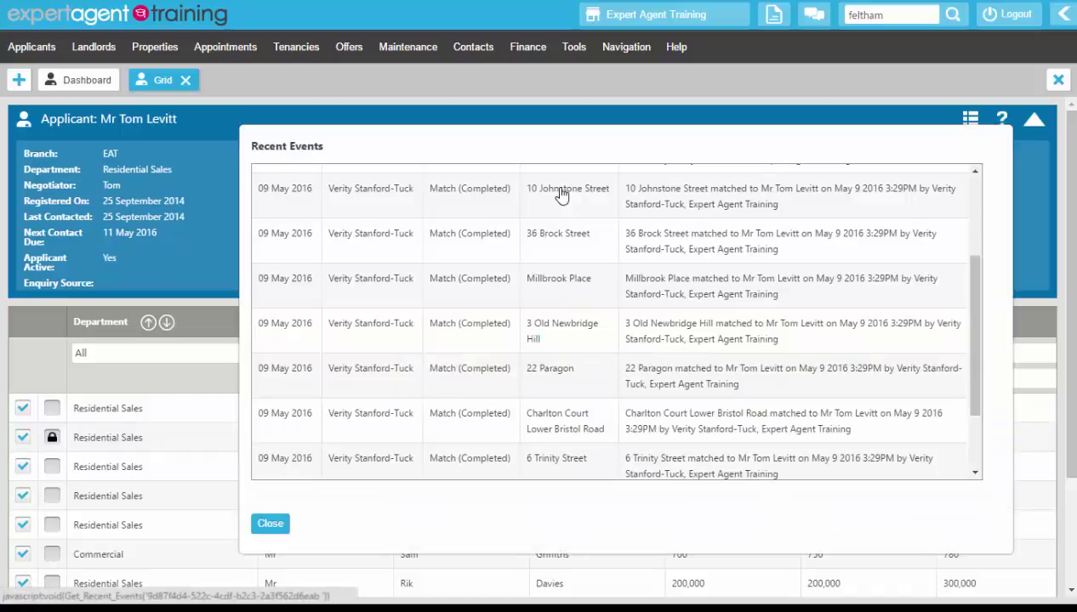
pyautogui.scroll(4, 557, 221)
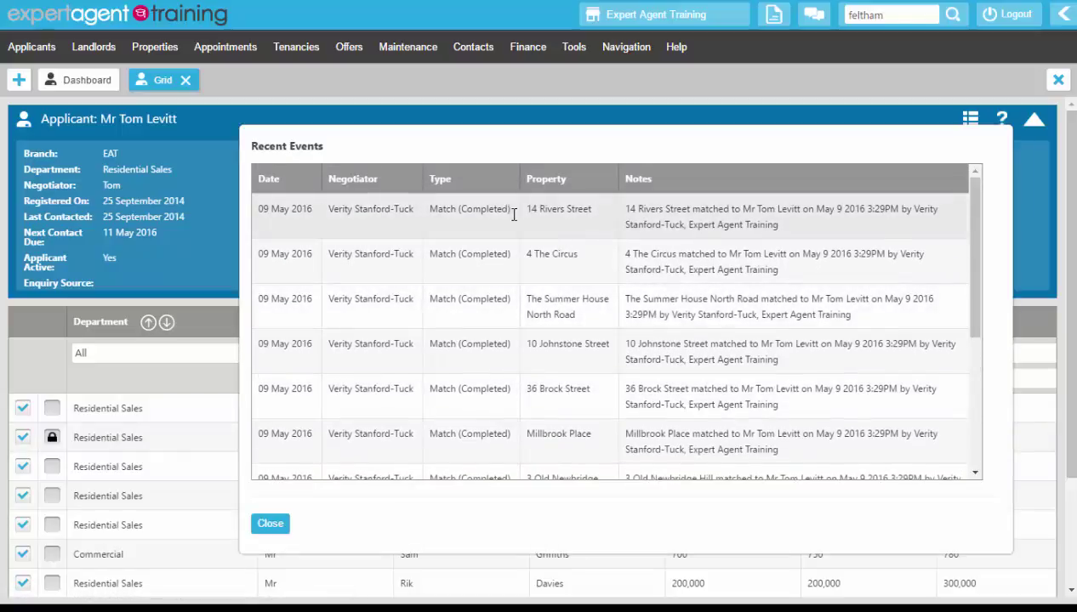
pyautogui.click(502, 238)
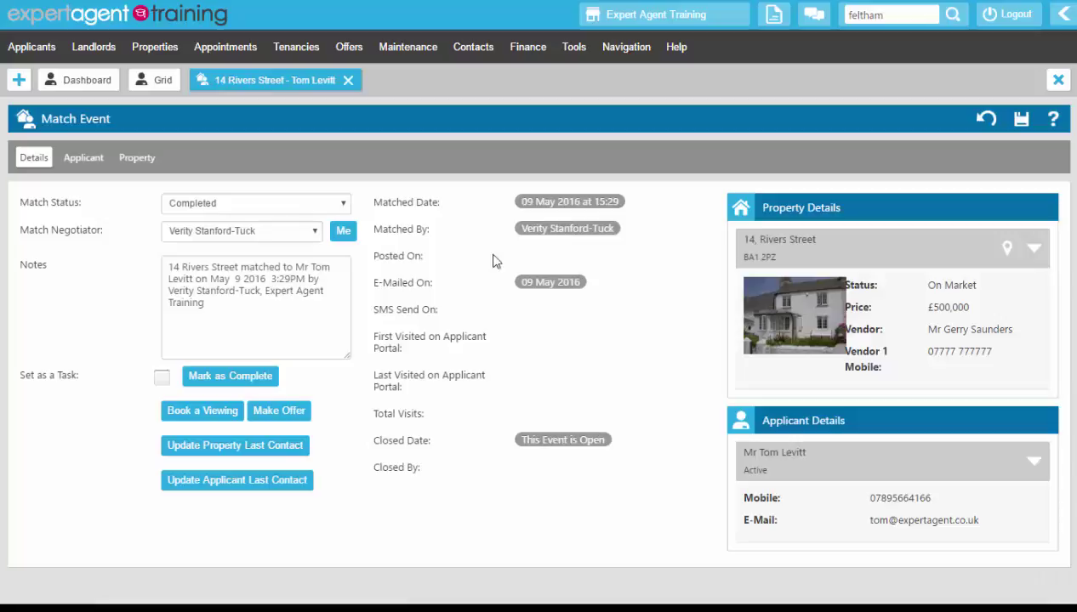
pyautogui.click(261, 308)
pyautogui.write('.')
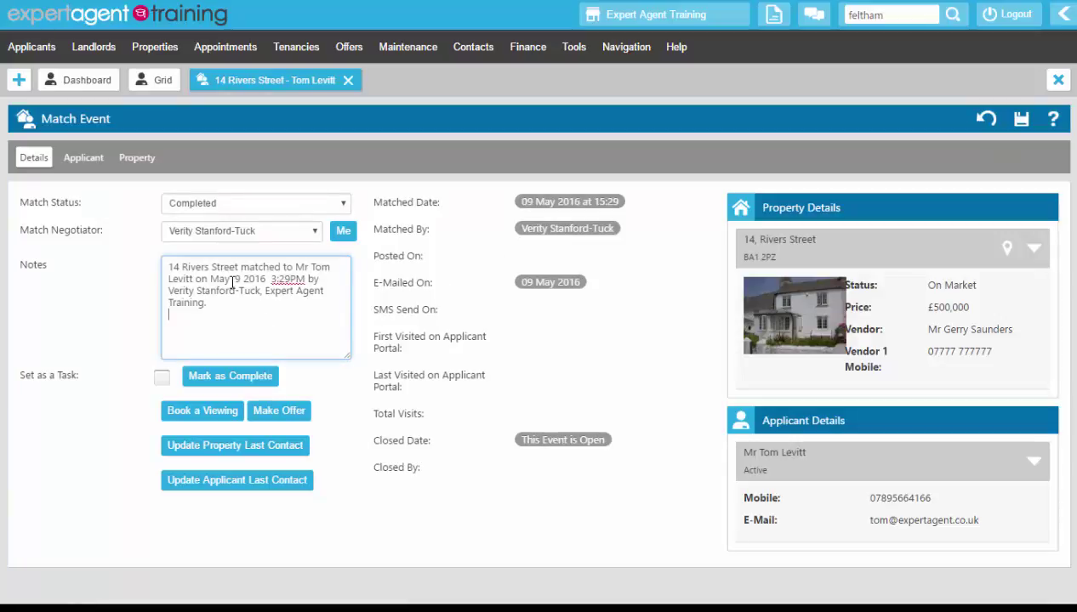
# Step: Book a viewing from this match in the Monday 1 PM slot
pyautogui.click(204, 411)
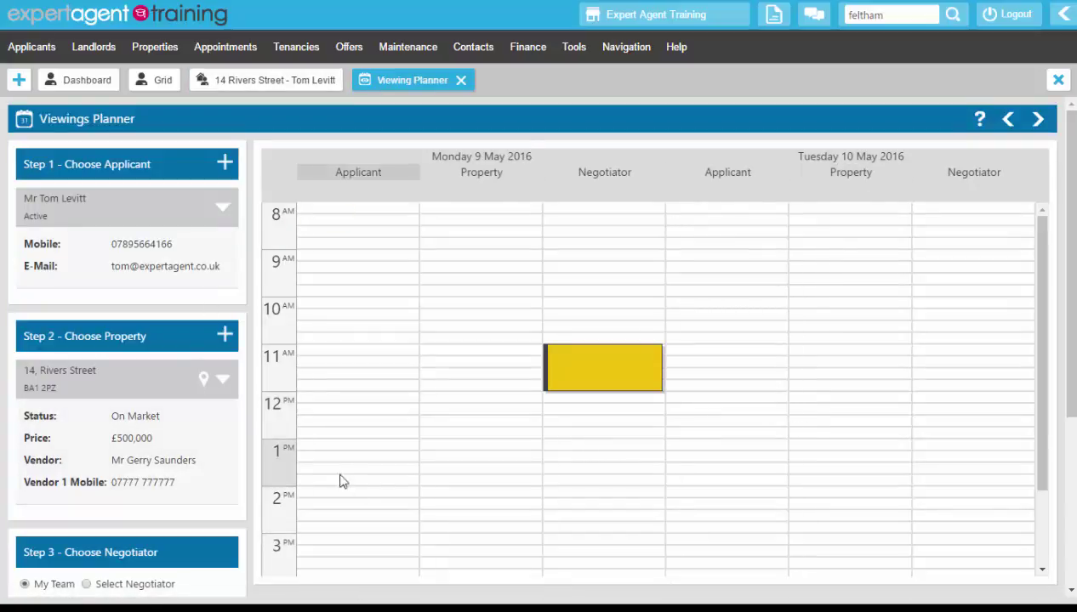
pyautogui.click(316, 447)
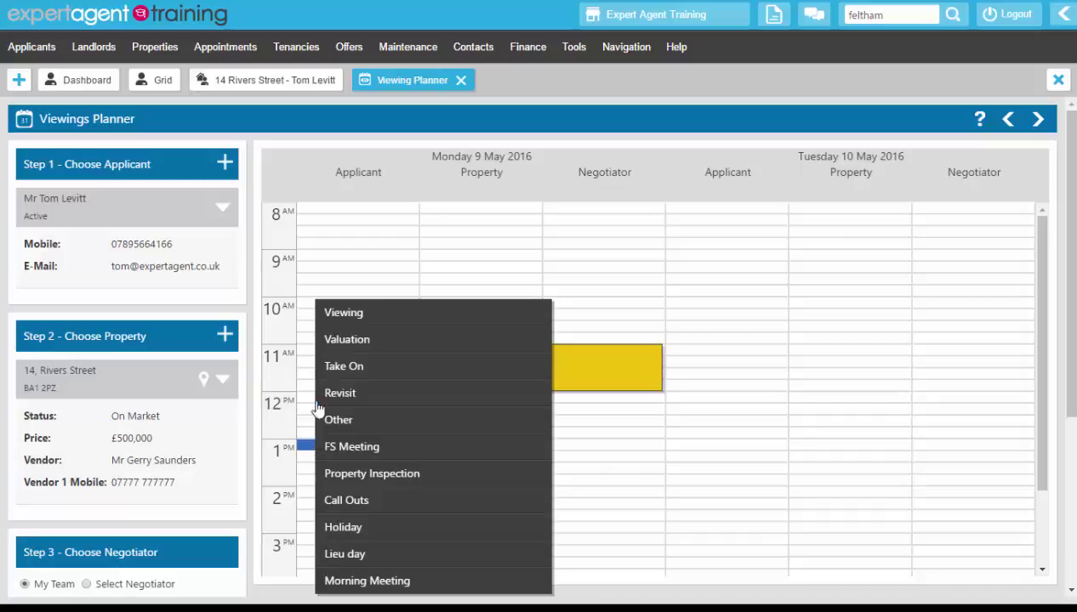
pyautogui.click(340, 314)
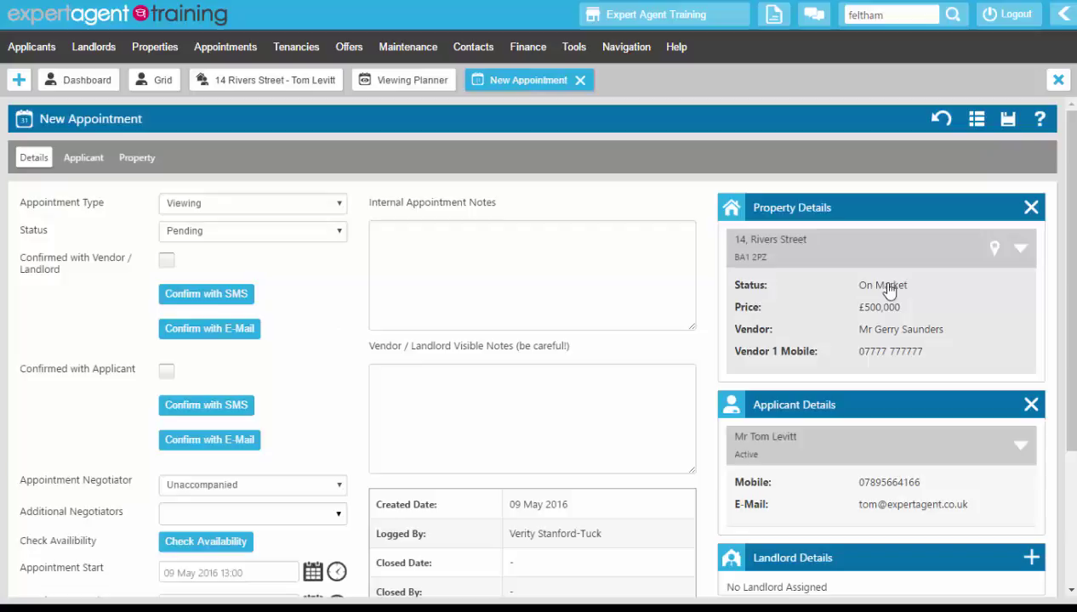
# Step: Assign the matching negotiator and tick both vendor and applicant confirmations on the viewing
pyautogui.scroll(-1, 69, 418)
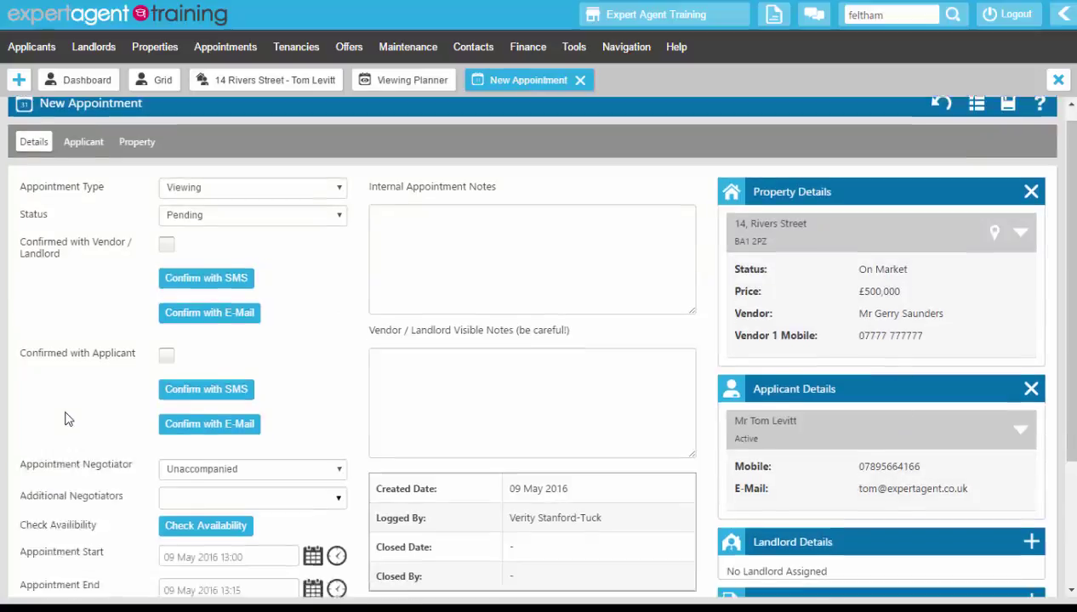
pyautogui.click(228, 406)
pyautogui.scroll(-10, 226, 317)
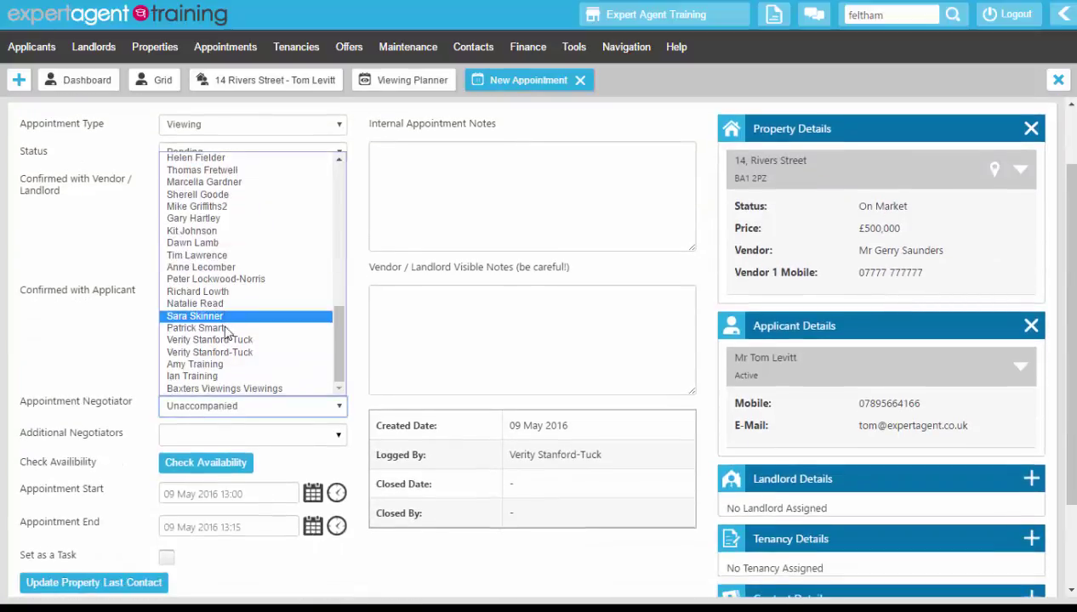
pyautogui.click(228, 340)
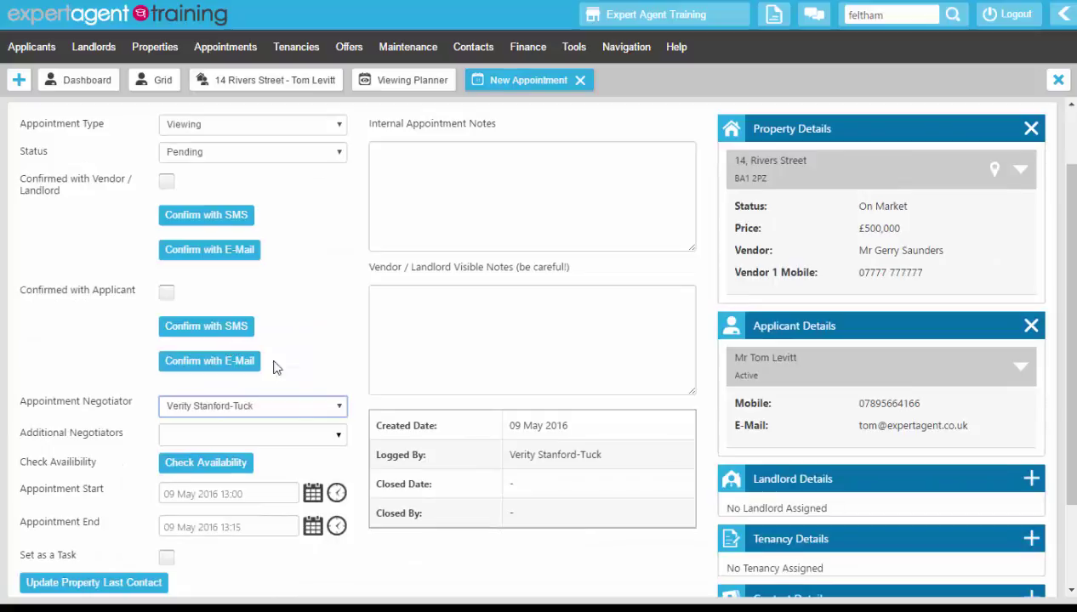
pyautogui.click(166, 181)
pyautogui.click(166, 295)
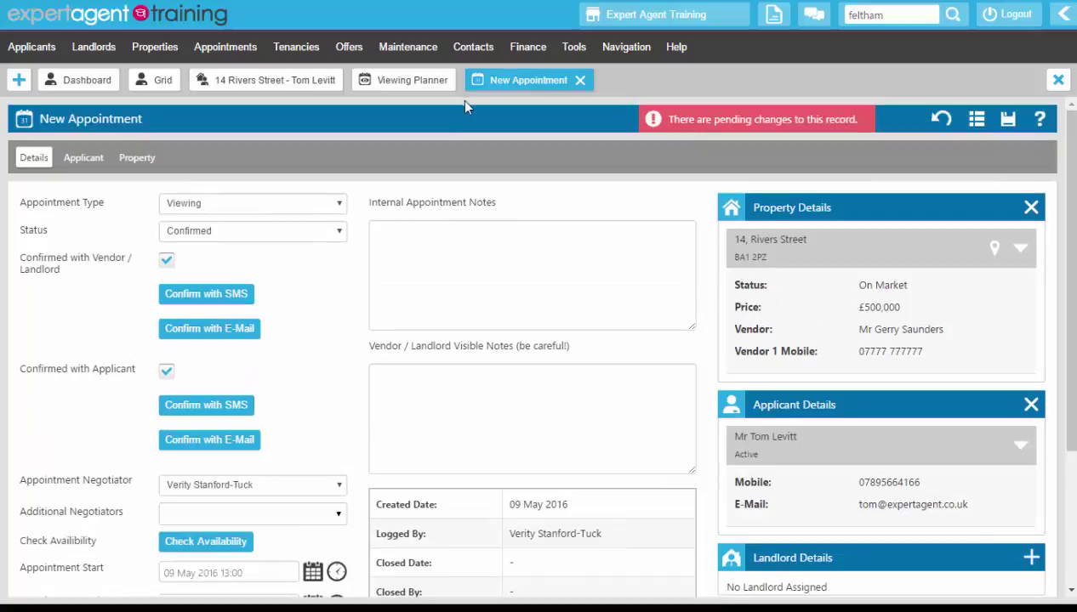
pyautogui.rightClick(465, 118)
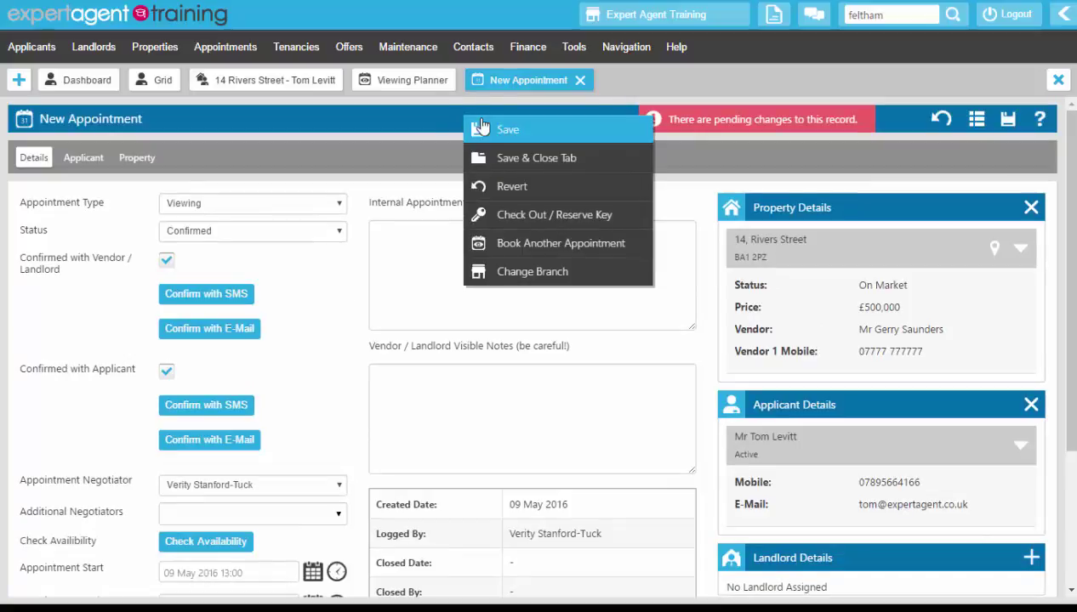
pyautogui.click(497, 162)
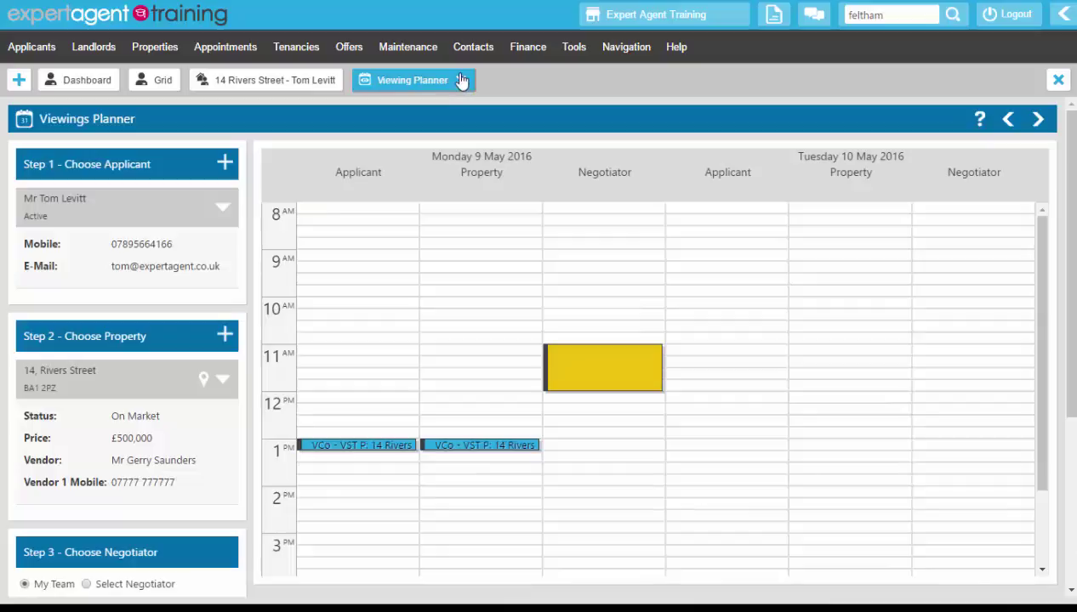
pyautogui.click(461, 80)
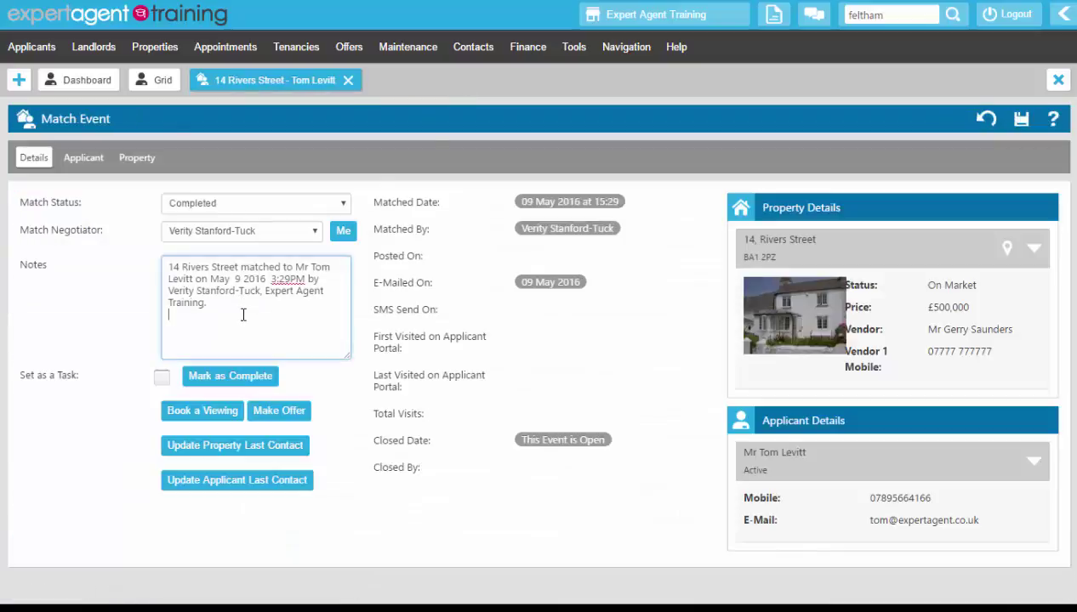
pyautogui.write('ved the look, wants to book viewing,')
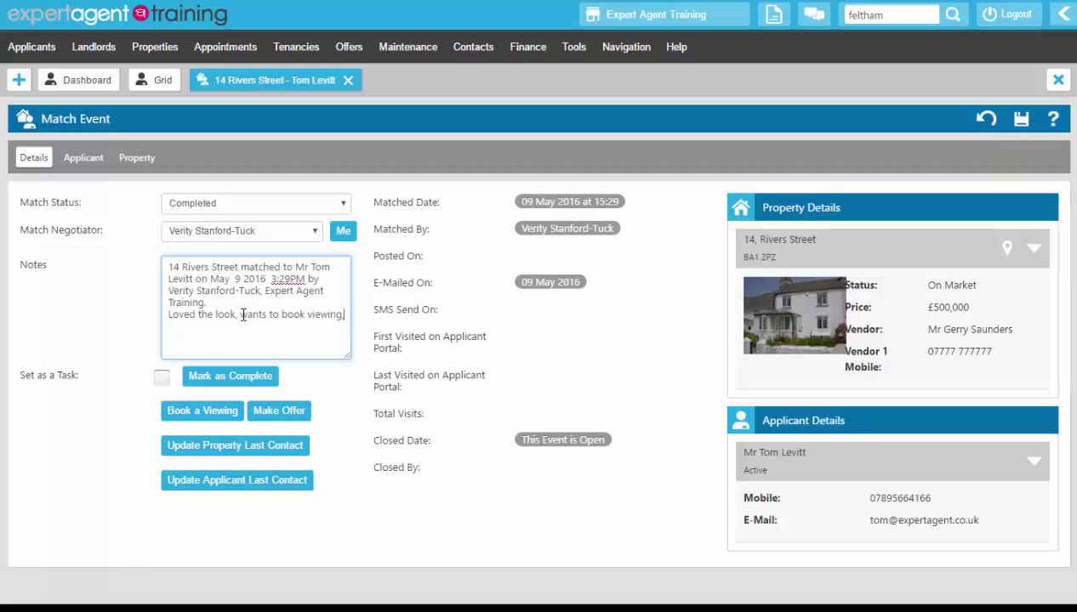
pyautogui.write(' viewing booked into diary by VST.')
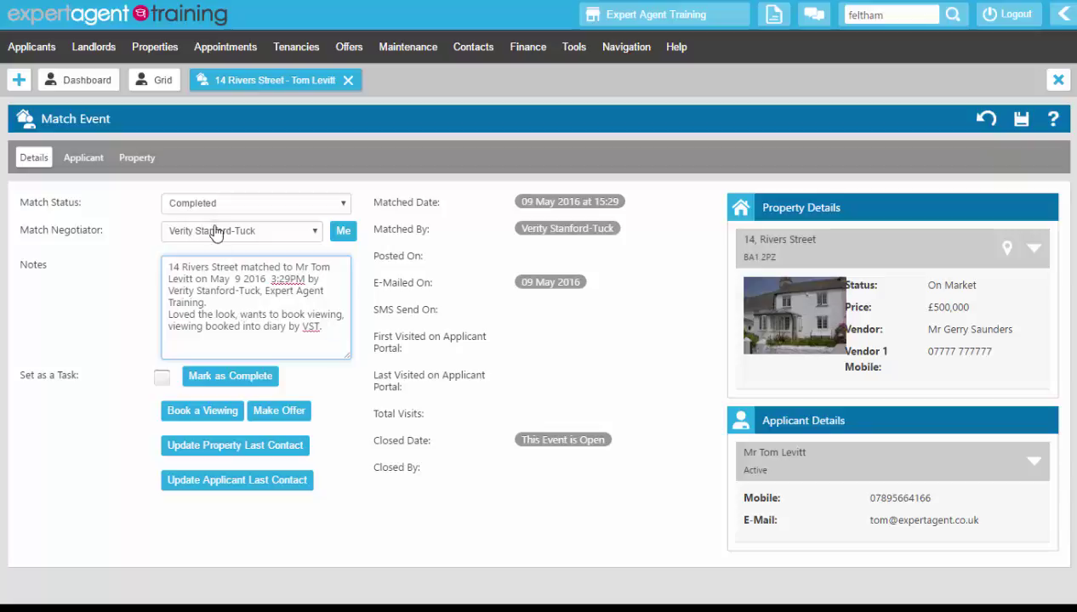
# Step: Set the match status to Chased - Interested and save the match event
pyautogui.click(197, 208)
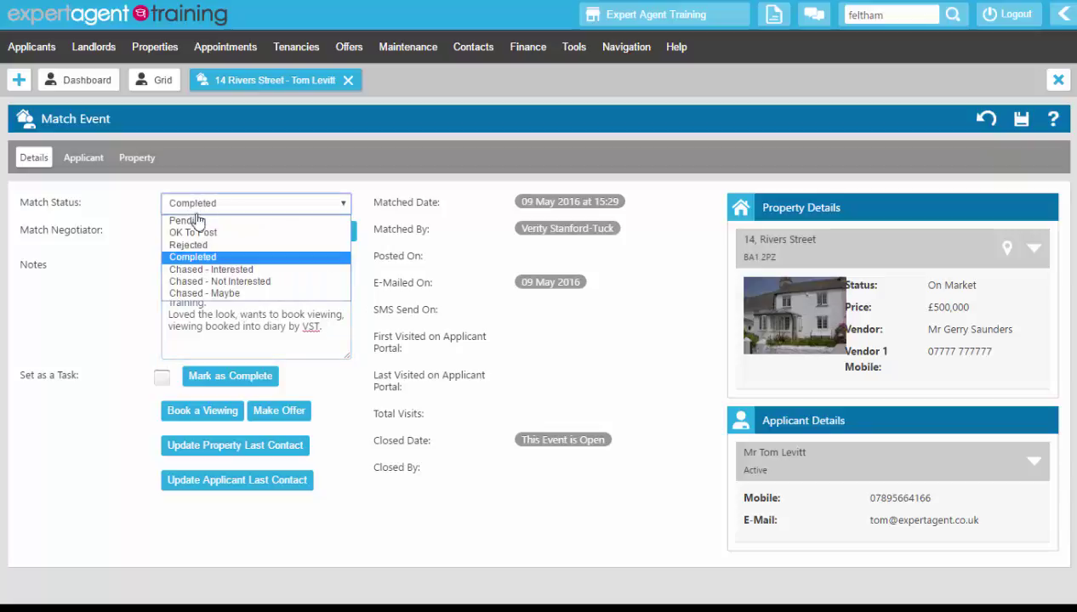
pyautogui.click(195, 269)
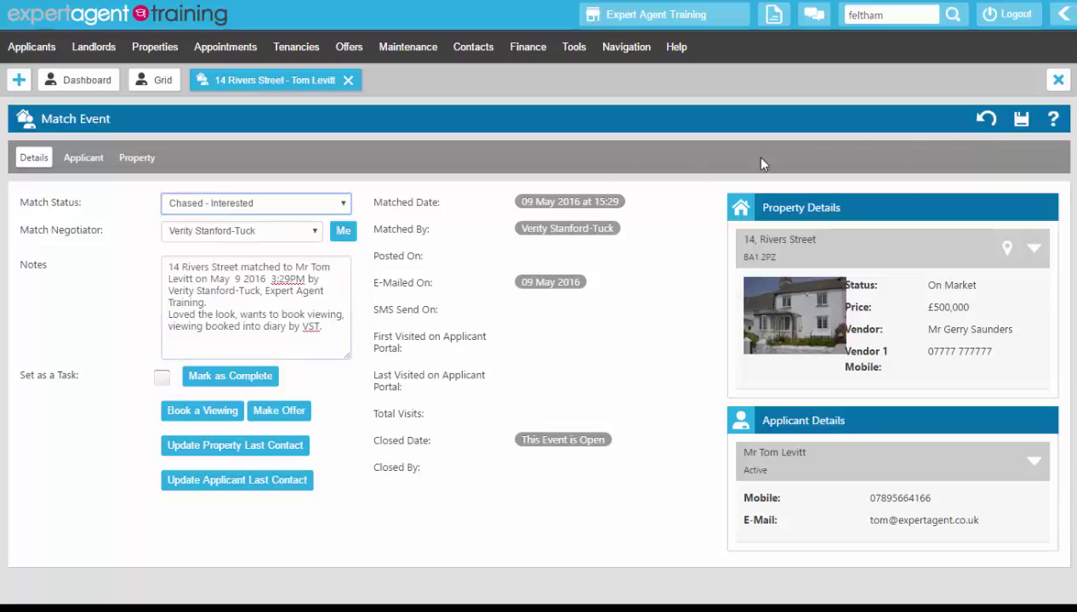
pyautogui.click(1020, 124)
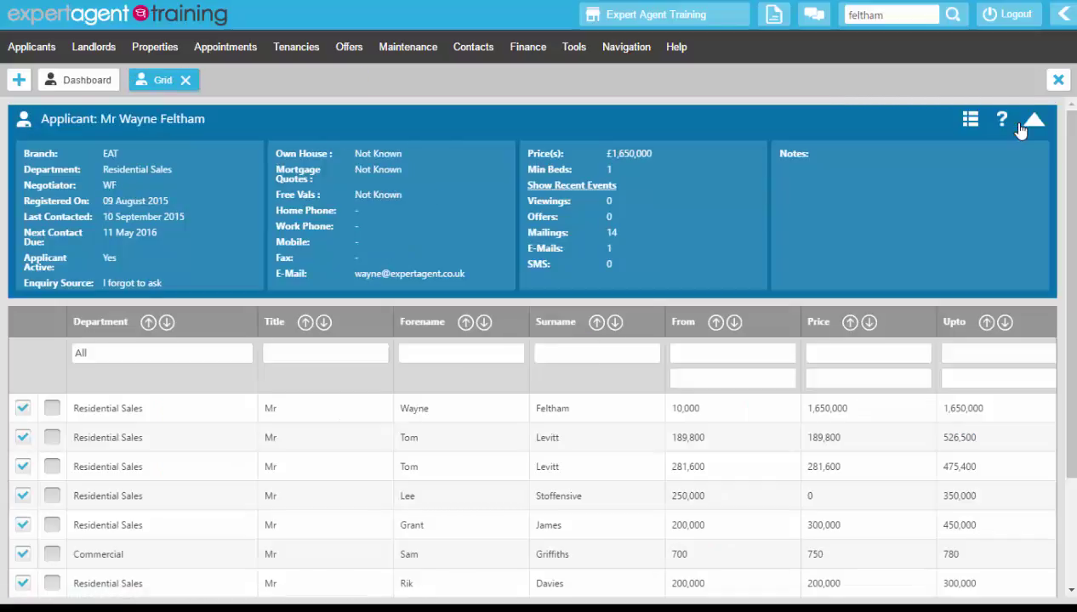
pyautogui.click(73, 437)
pyautogui.click(52, 437)
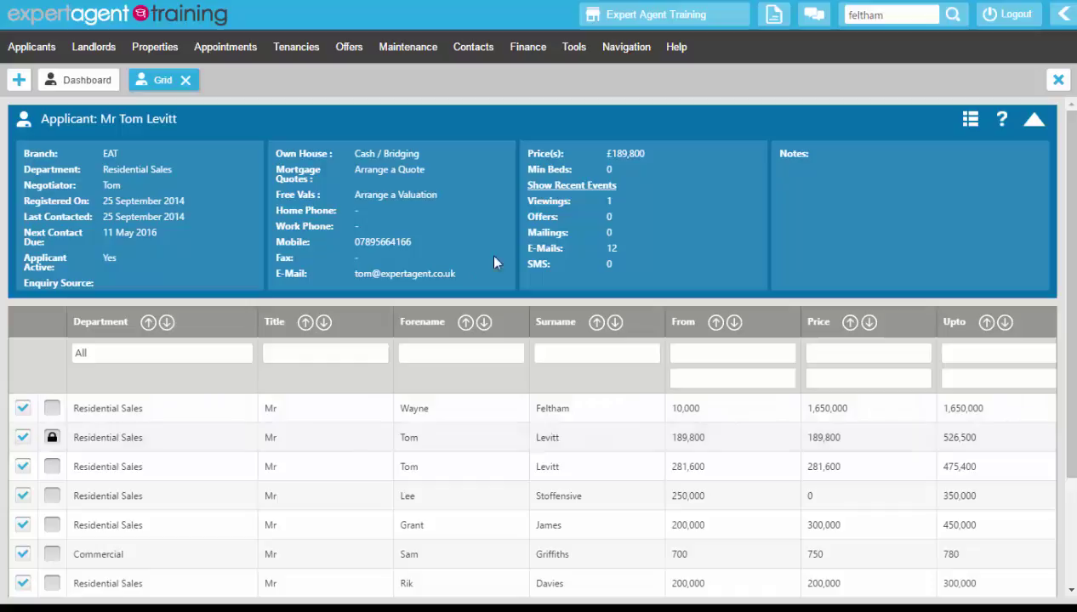
pyautogui.click(557, 186)
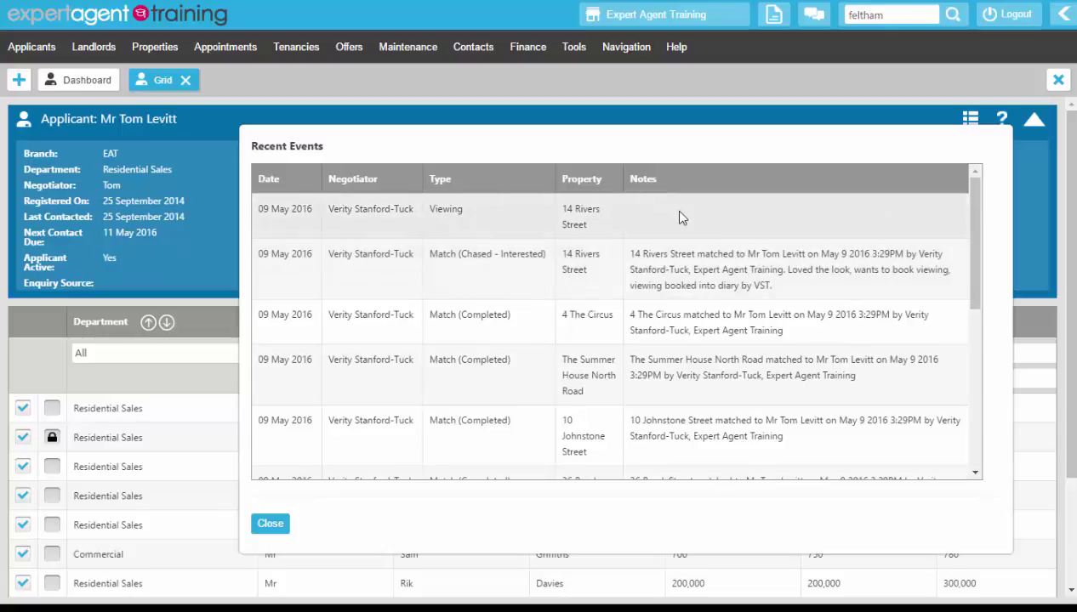
# Step: Review the 4 The Circus match's status options, then close it without saving
pyautogui.click(596, 321)
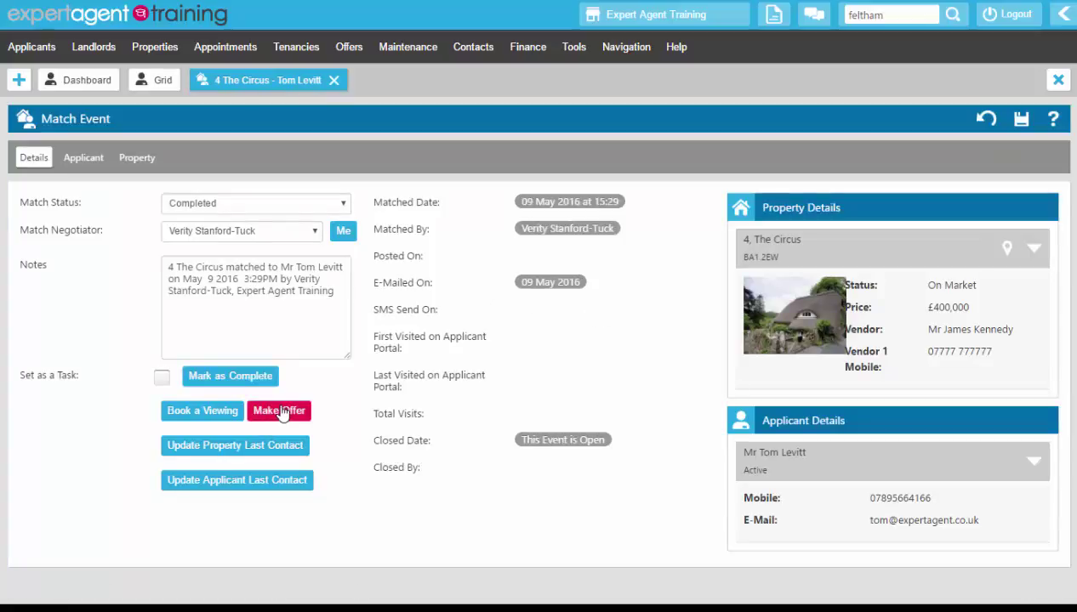
pyautogui.click(237, 206)
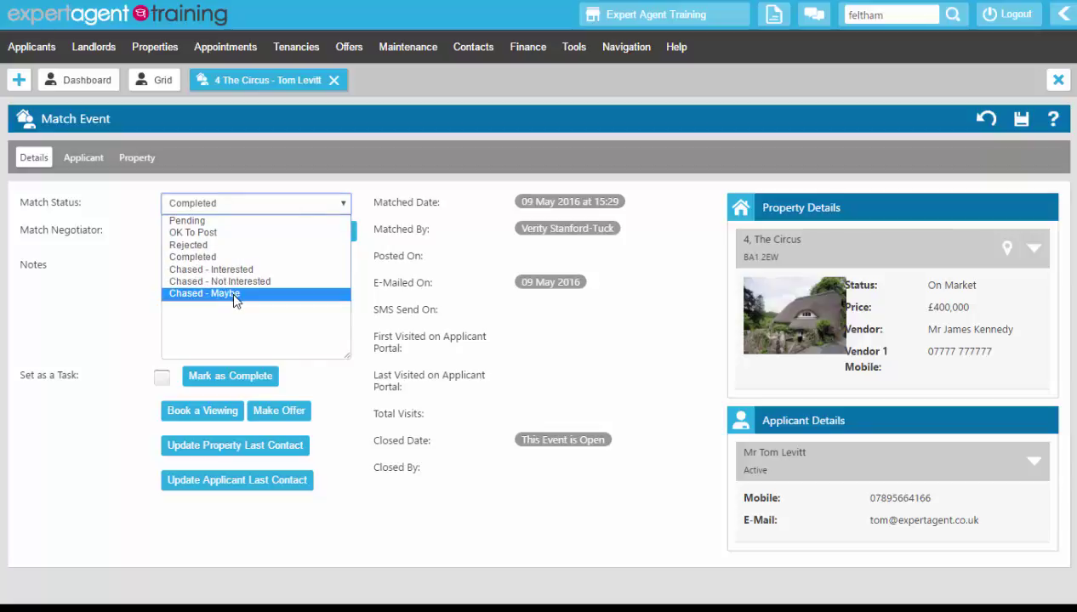
pyautogui.click(336, 80)
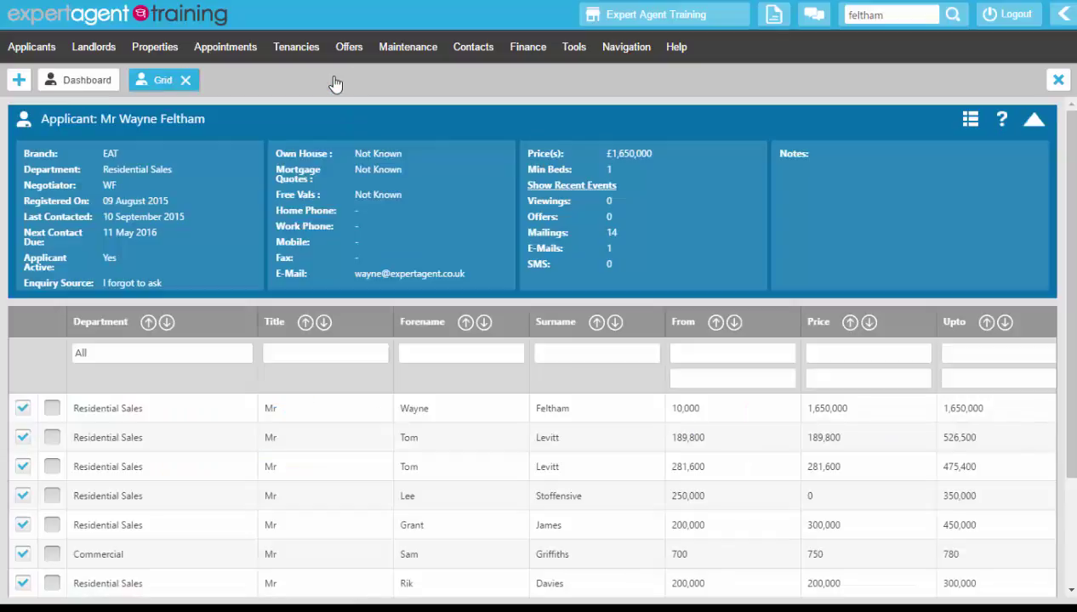